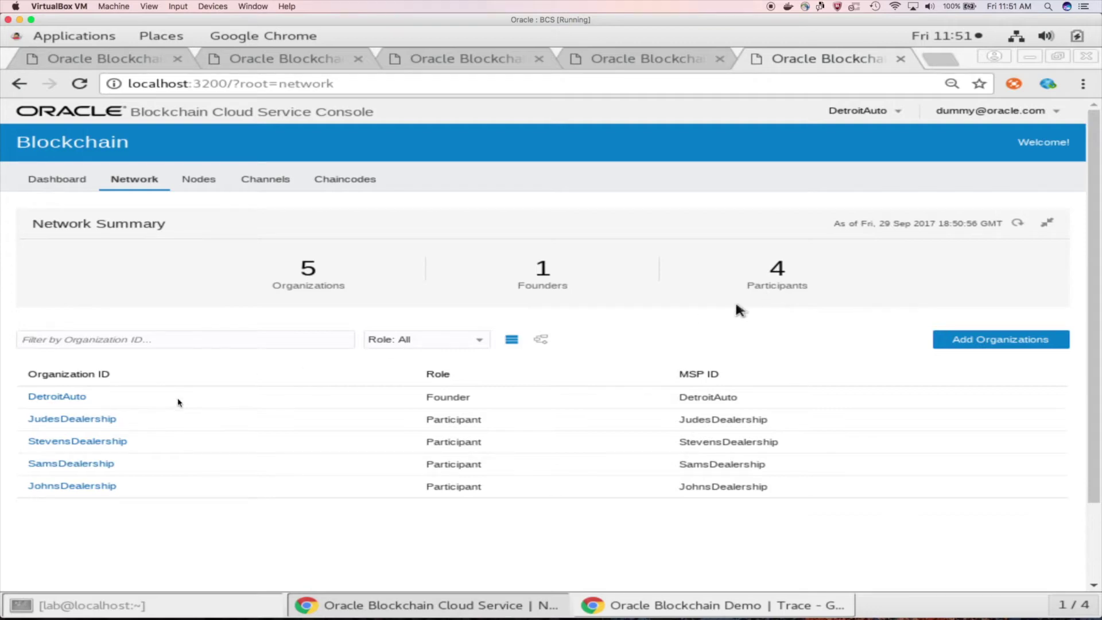
# Examine the founder and participant organizations listed in the DetroitAuto network, from DetroitAuto through JohnsDealership
pyautogui.click(179, 402)
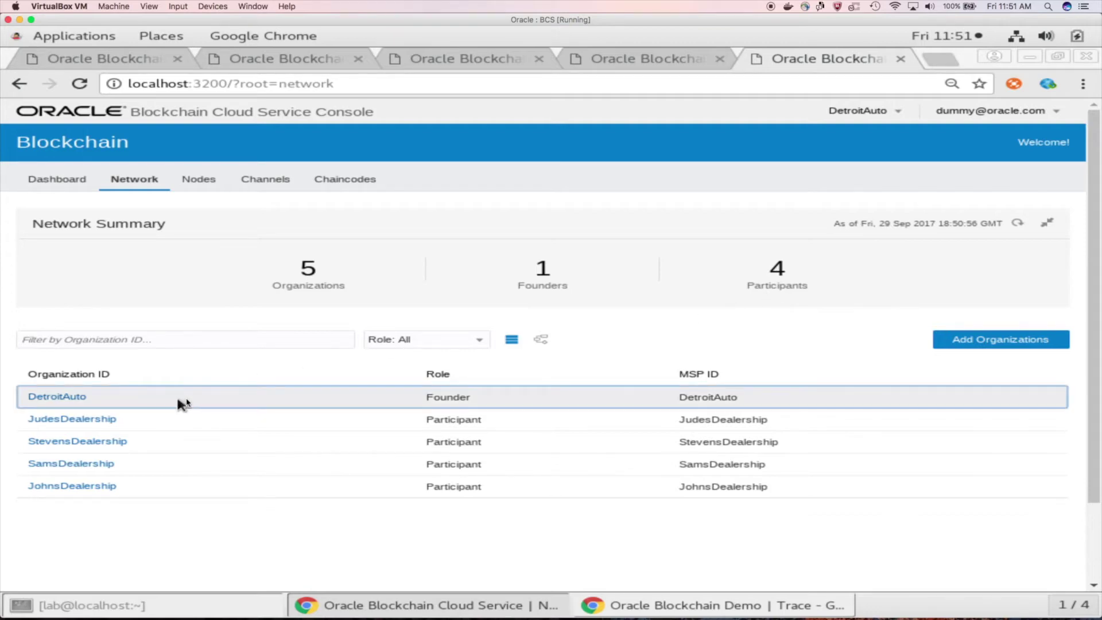
pyautogui.click(210, 425)
pyautogui.click(216, 438)
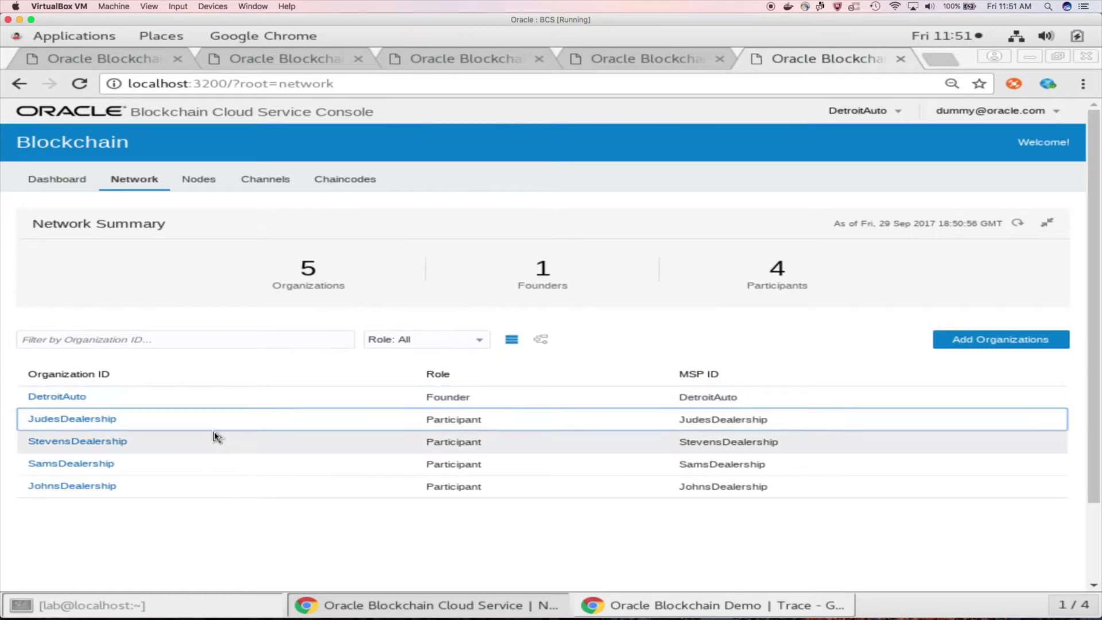
pyautogui.click(214, 468)
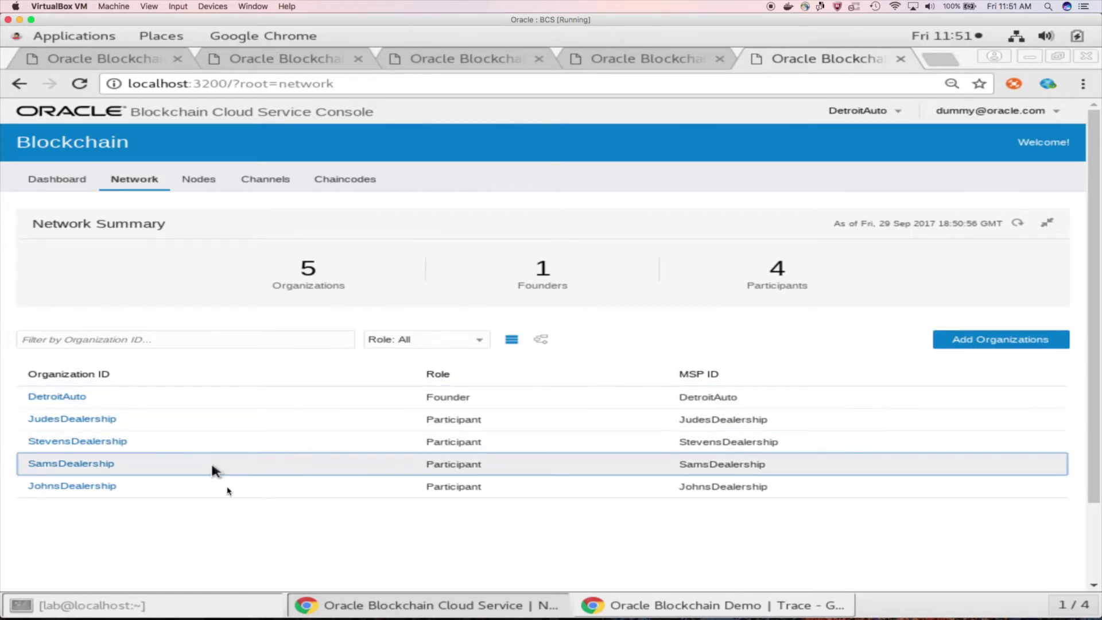
pyautogui.click(227, 489)
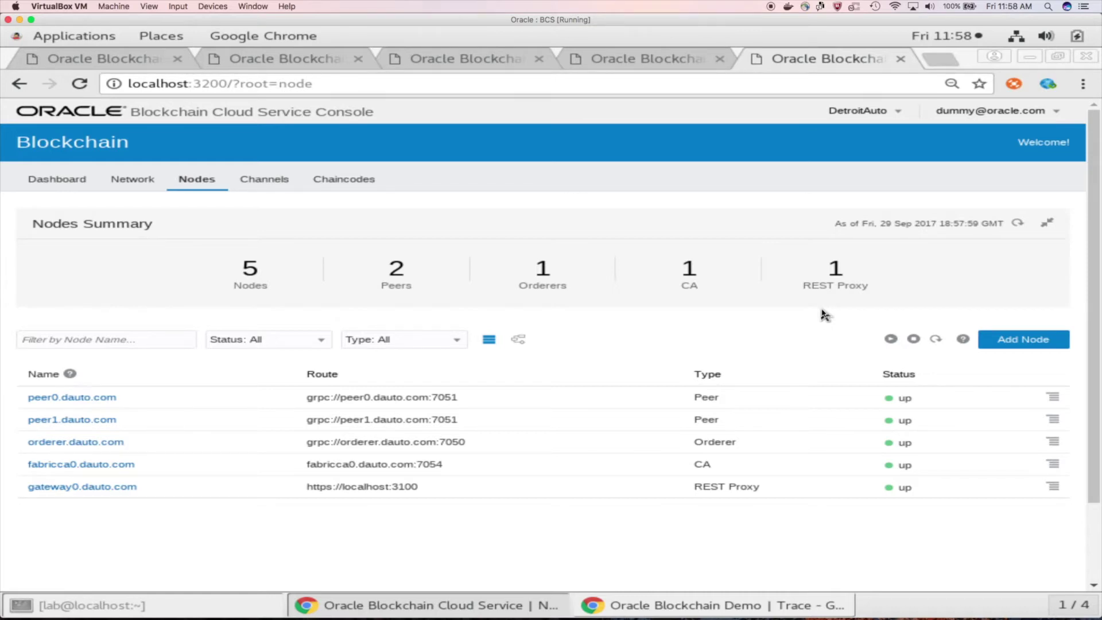
# Open the johns-supply-chain channel from DetroitAuto's channel list and review its ledger, instantiated chaincodes and joined peers
pyautogui.click(267, 180)
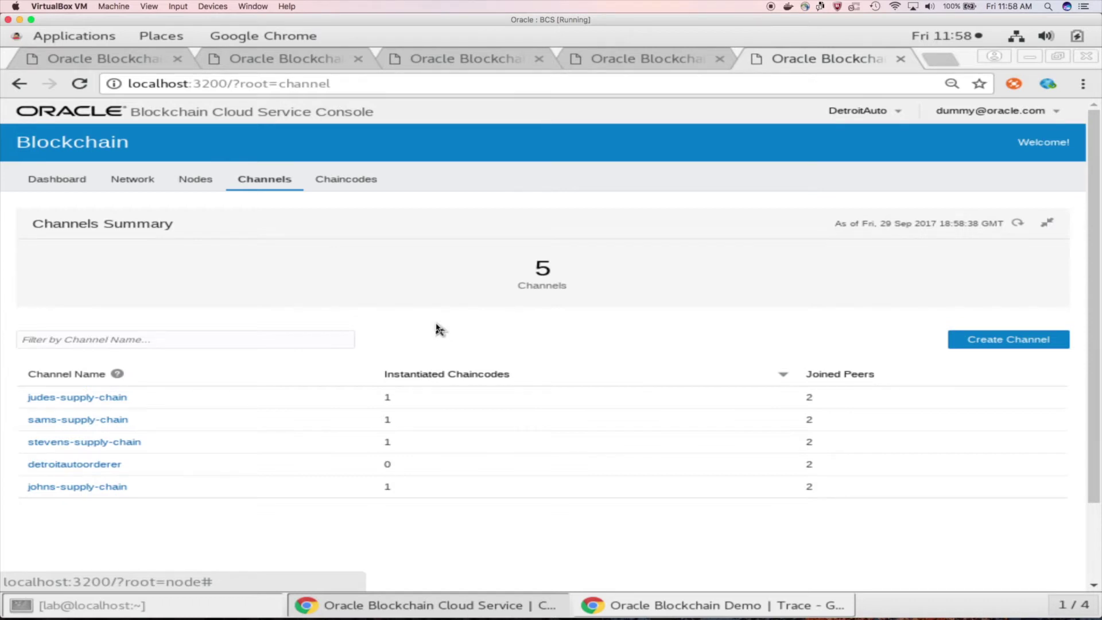
pyautogui.scroll(-1, 264, 287)
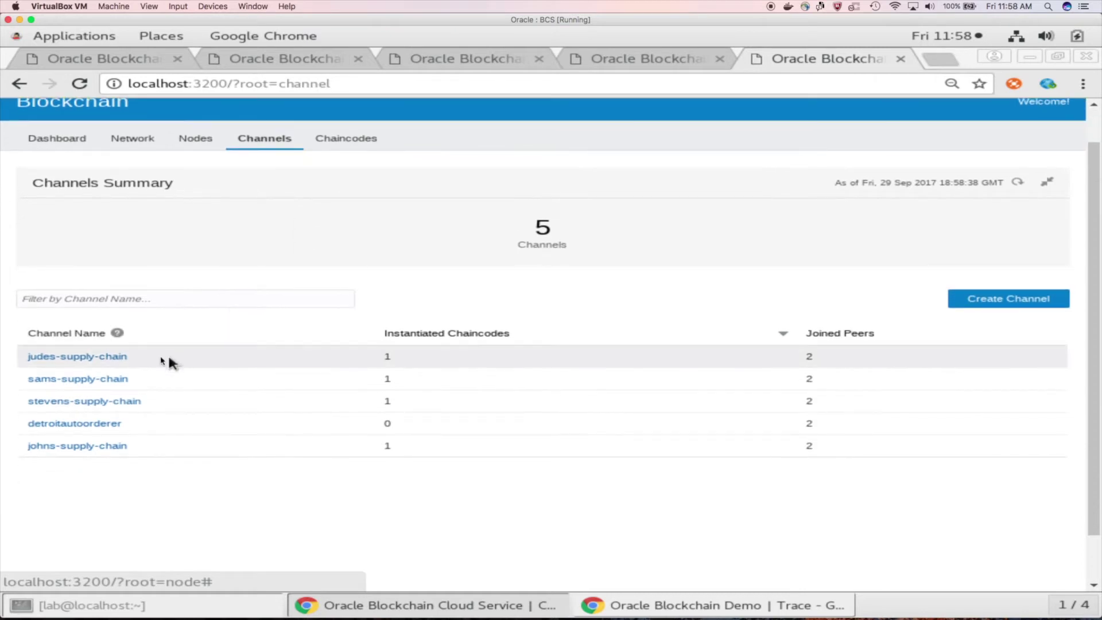
pyautogui.click(122, 451)
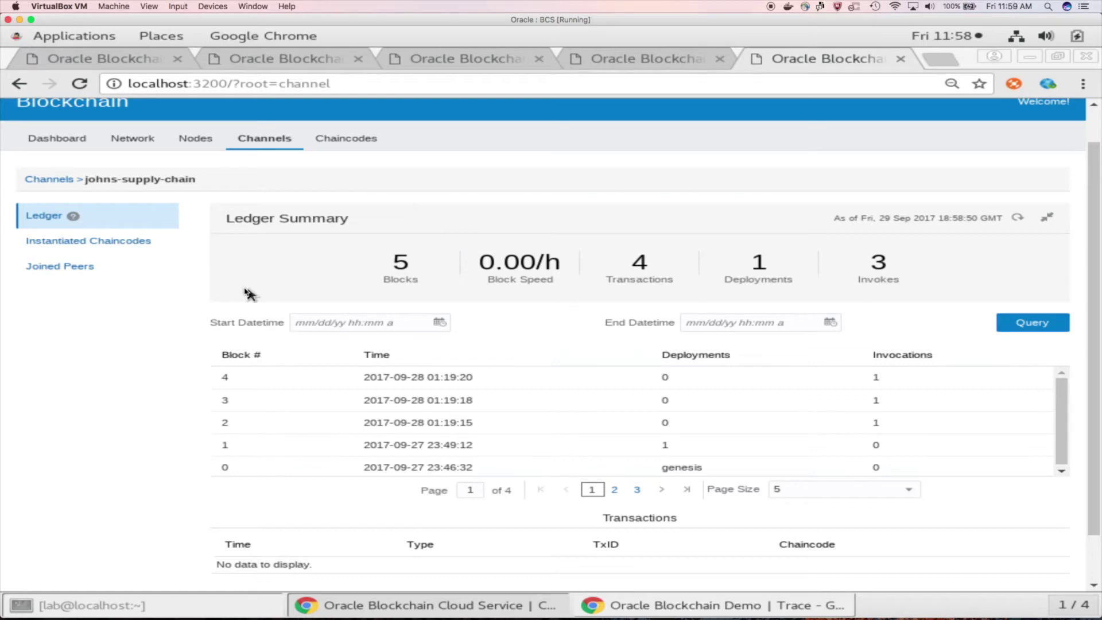
pyautogui.click(140, 245)
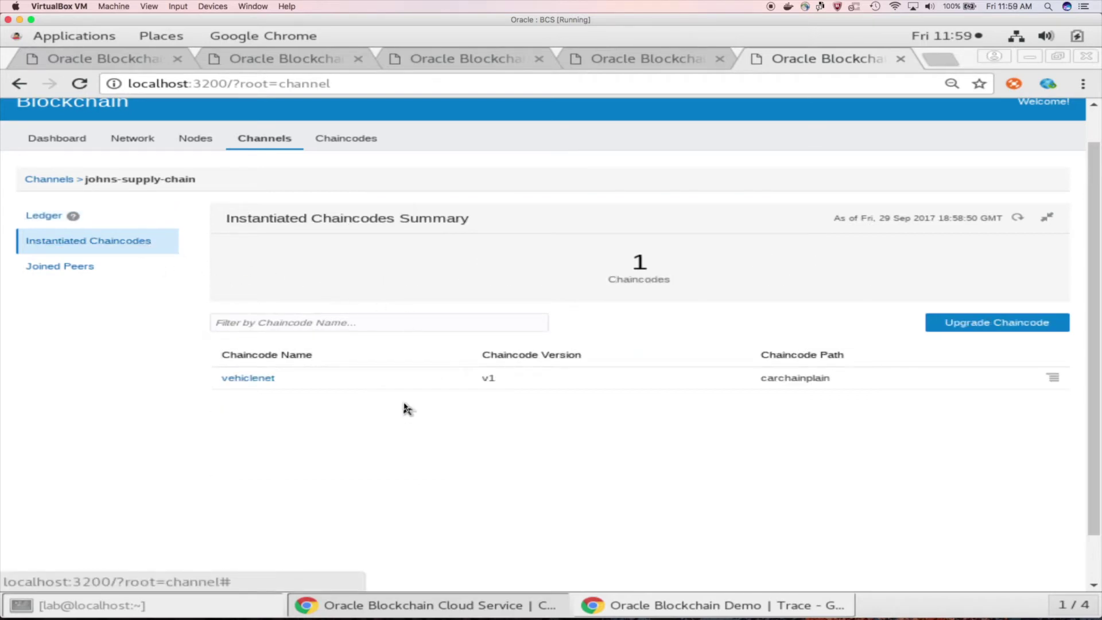
pyautogui.click(109, 270)
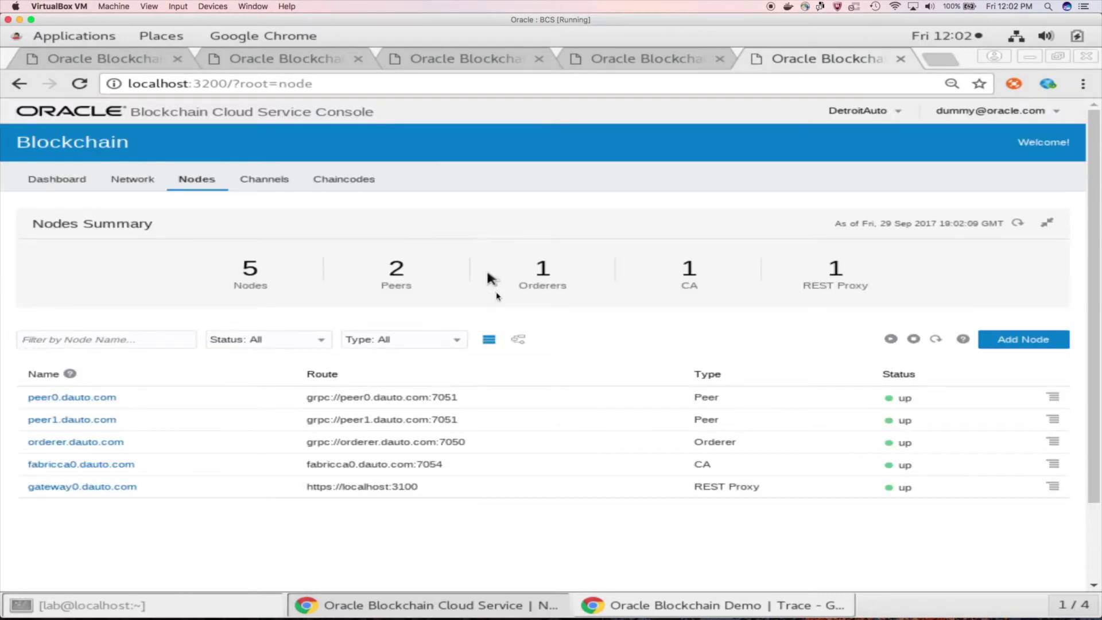
# Show DetroitAuto's nodes as a topology diagram linking its peers to their channels
pyautogui.click(527, 345)
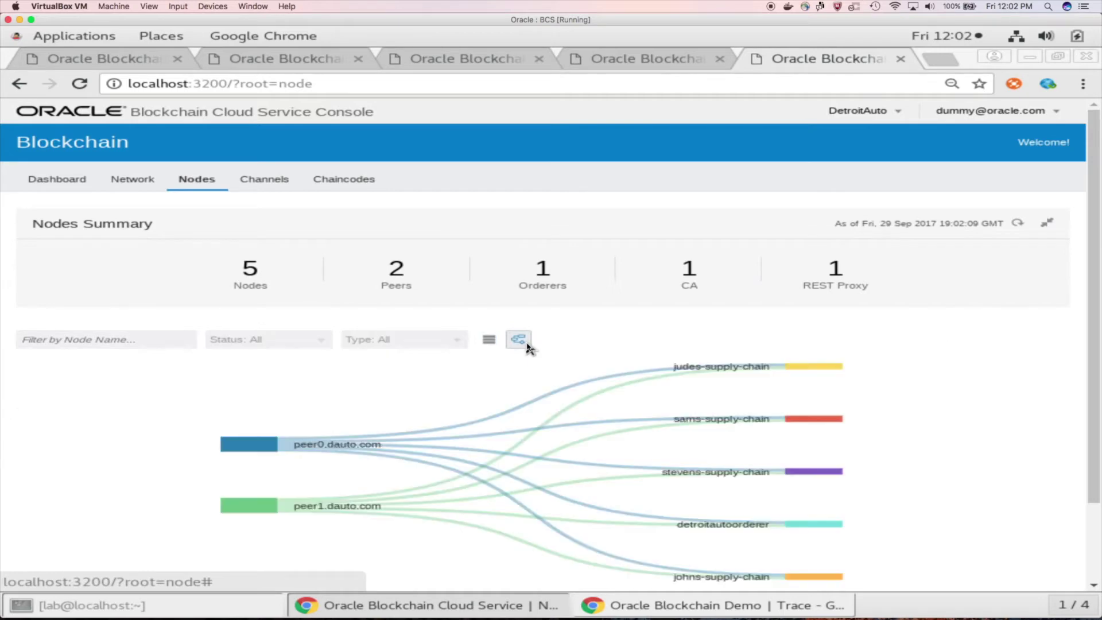
pyautogui.scroll(-1, 555, 365)
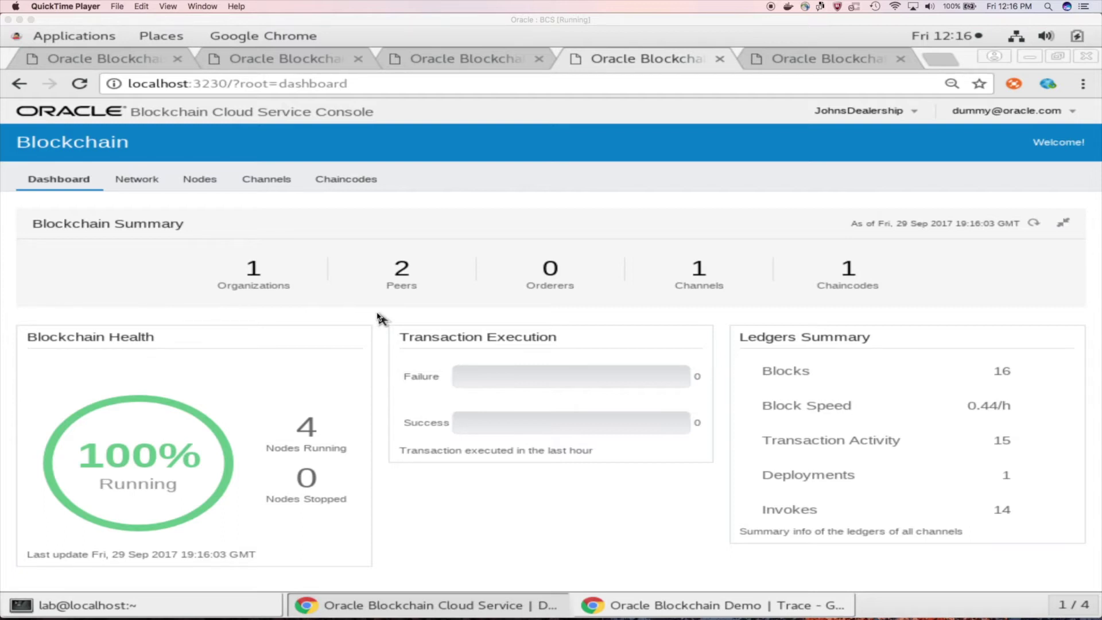
# Review the organizations, peers and channels in JohnsDealership's blockchain summary and open its network overview
pyautogui.click(257, 298)
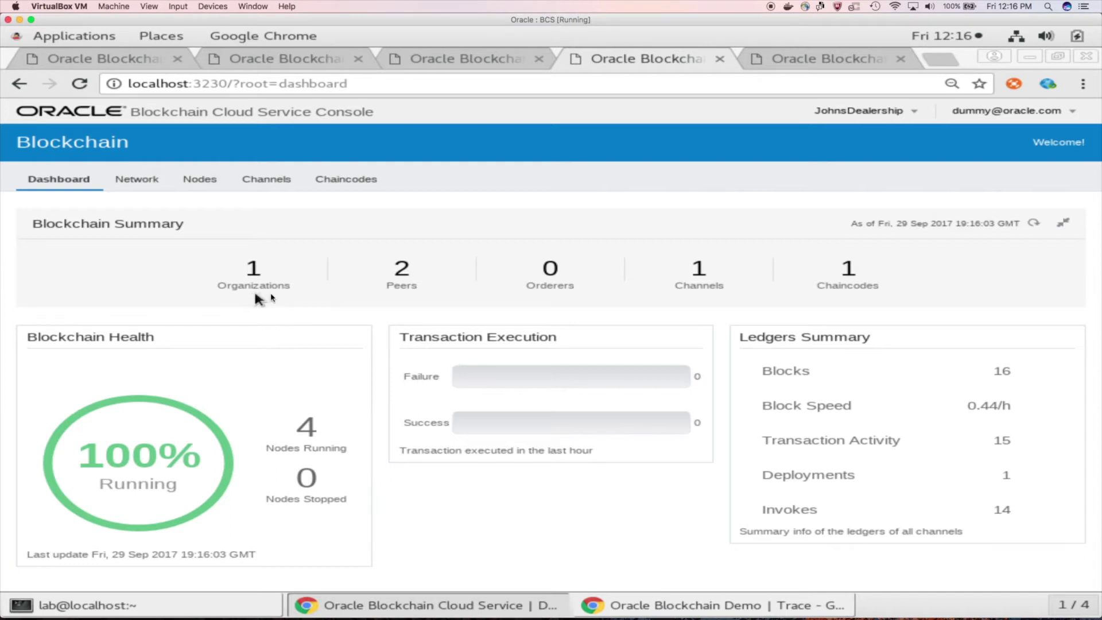
pyautogui.moveTo(407, 289); pyautogui.dragTo(672, 297)
pyautogui.click(694, 298)
pyautogui.click(128, 184)
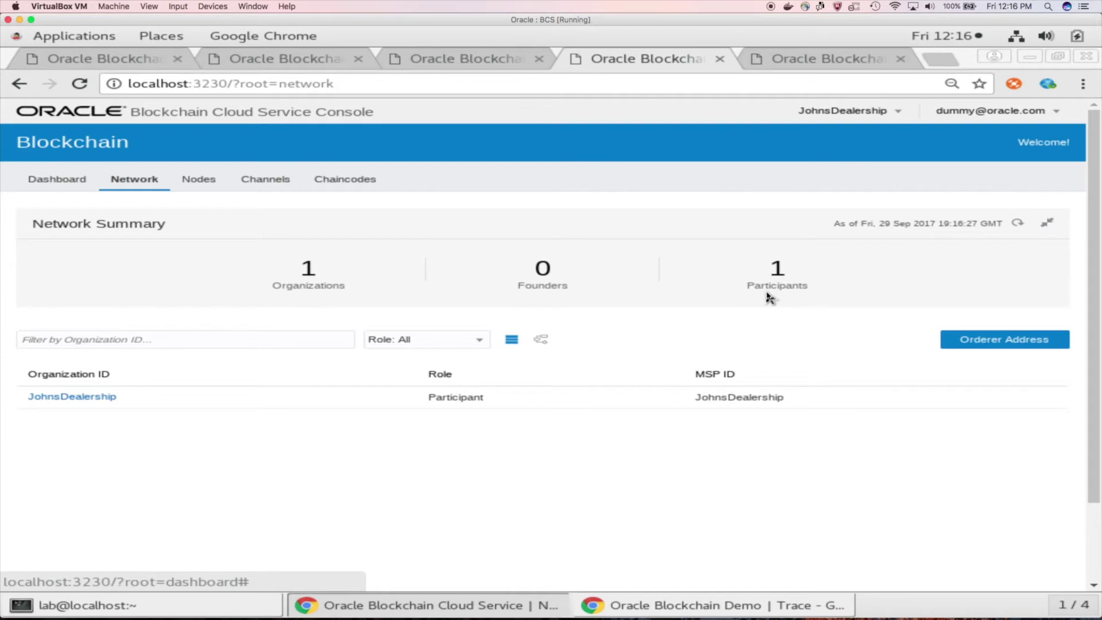
# Open JohnsDealership's nodes overview and examine the topology linking its peers to johns-supply-chain
pyautogui.click(200, 187)
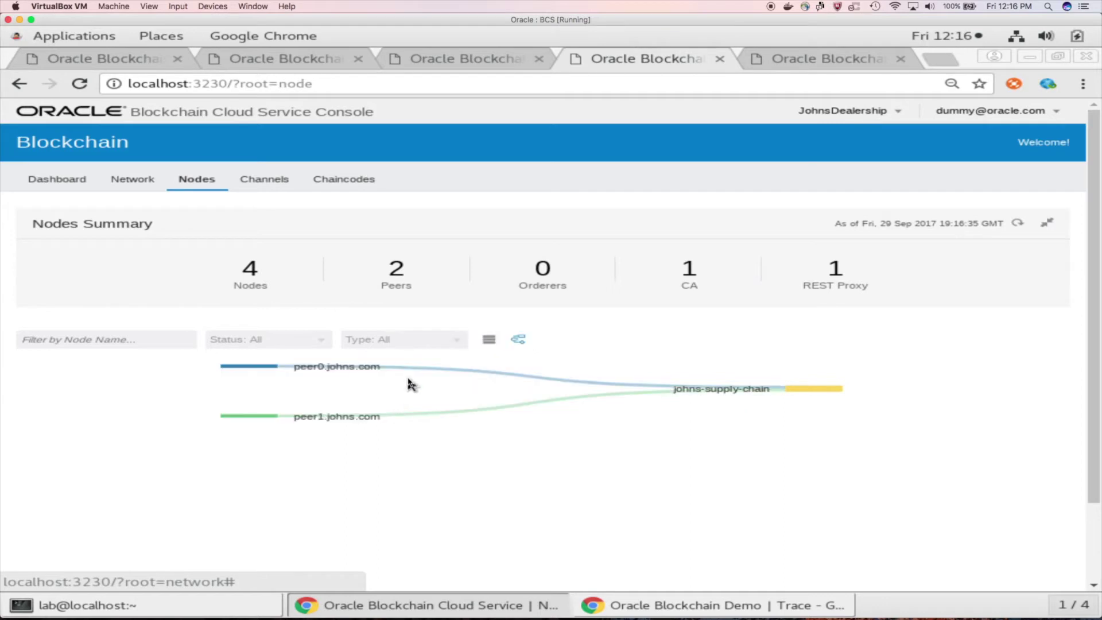
pyautogui.moveTo(608, 394)
pyautogui.moveTo(688, 398)
# Compare the johns-supply-chain ledger summary in the JohnsDealership console with the one in the DetroitAuto console
pyautogui.click(268, 181)
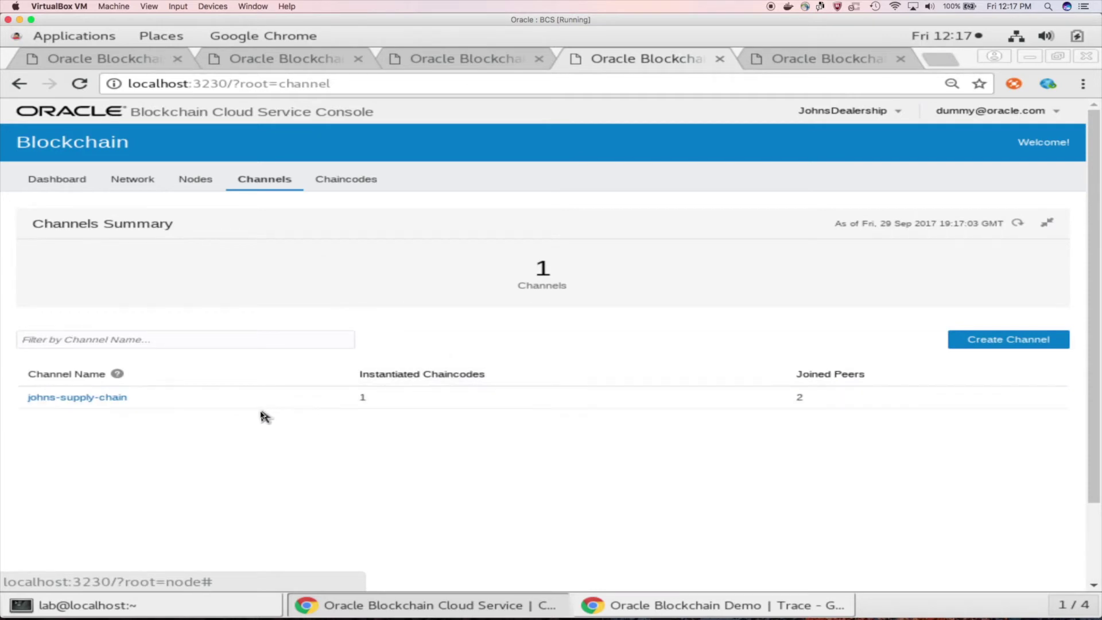
pyautogui.click(116, 402)
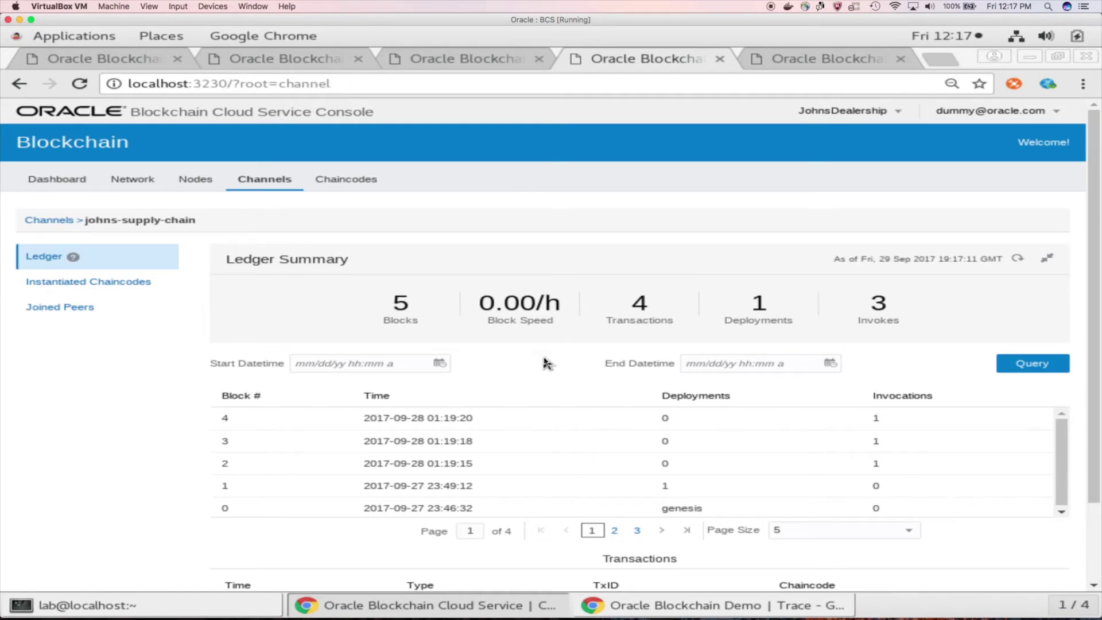
pyautogui.click(775, 66)
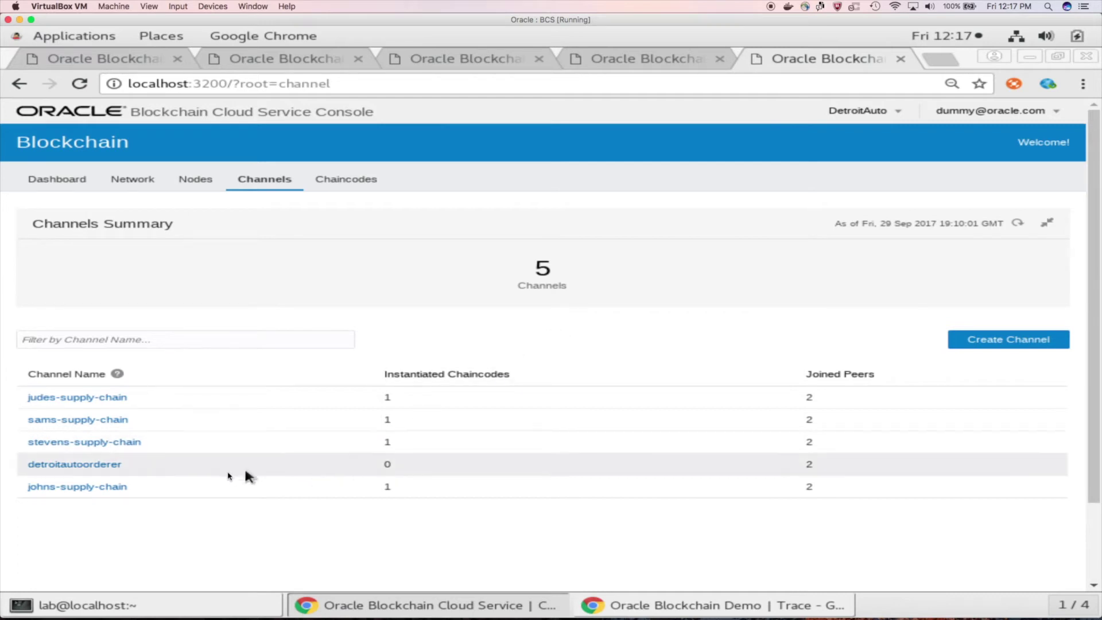
pyautogui.click(112, 488)
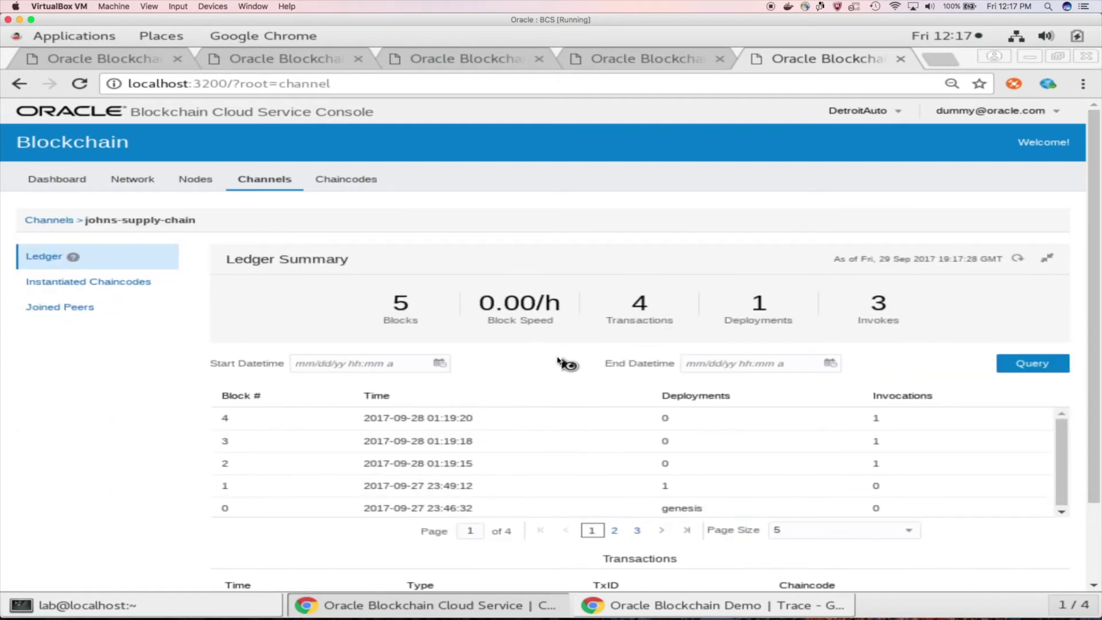
pyautogui.click(655, 62)
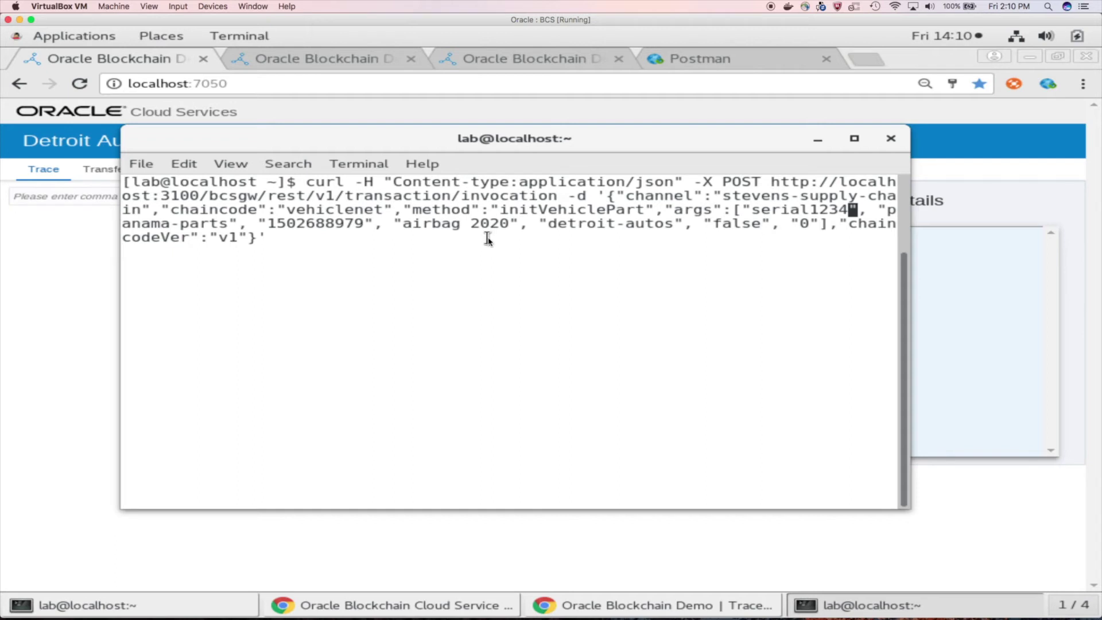
# Run the prepared curl initVehiclePart invocation registering airbag serial1234 on stevens-supply-chain, and return to the Detroit Autos Vehicle Trace page
pyautogui.press('Return')
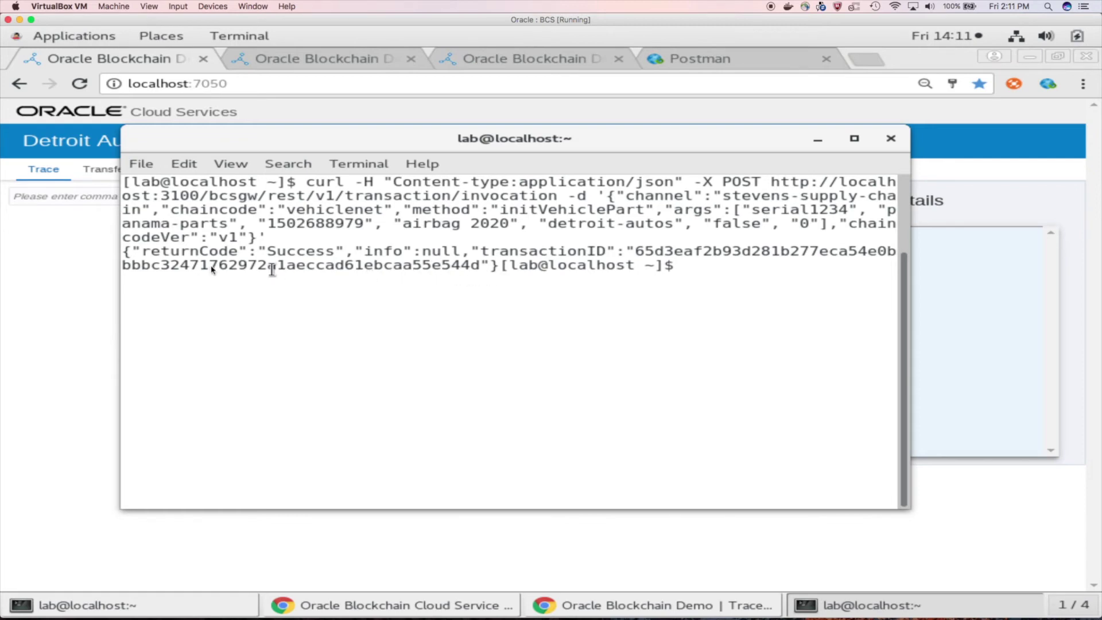
pyautogui.click(61, 233)
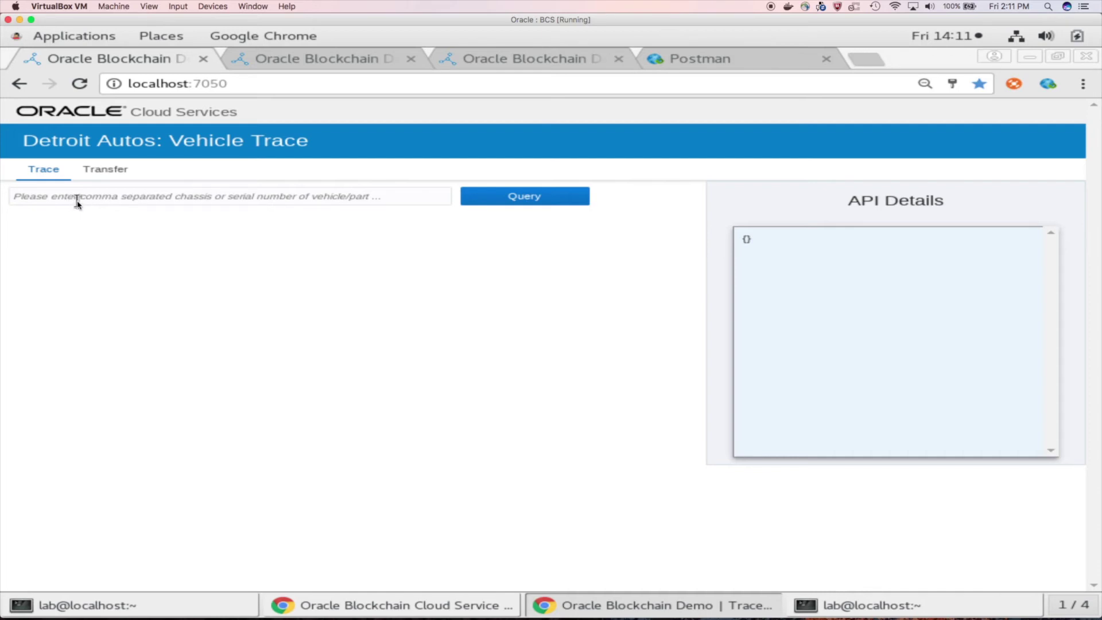
# Query serial1234 in the Detroit Autos vehicle trace and display the transfer history of the matching part
pyautogui.click(304, 61)
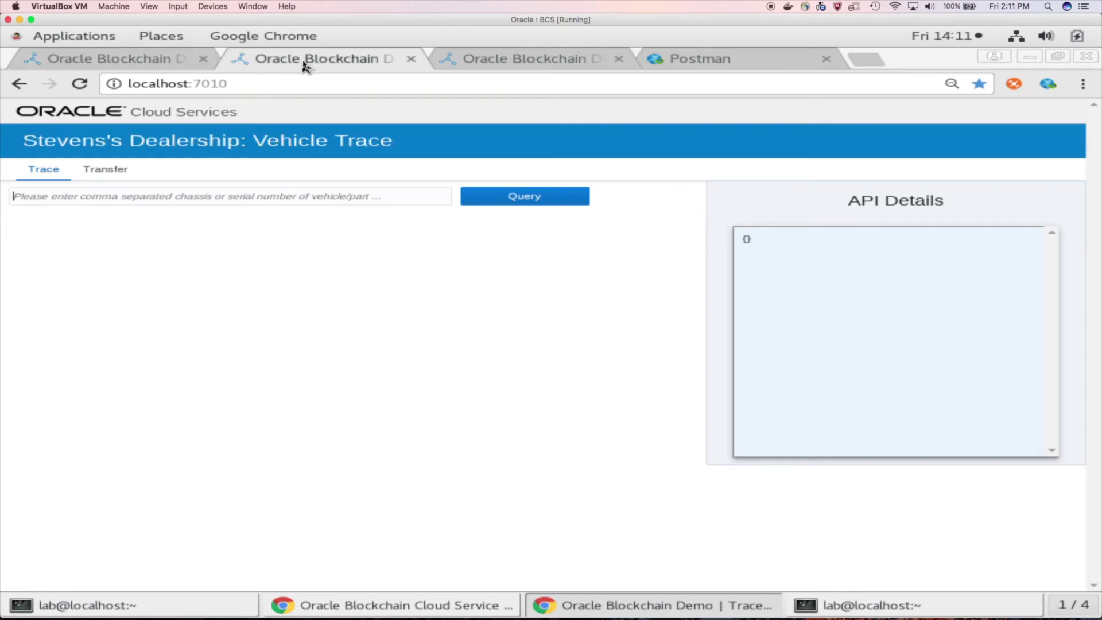
pyautogui.click(147, 62)
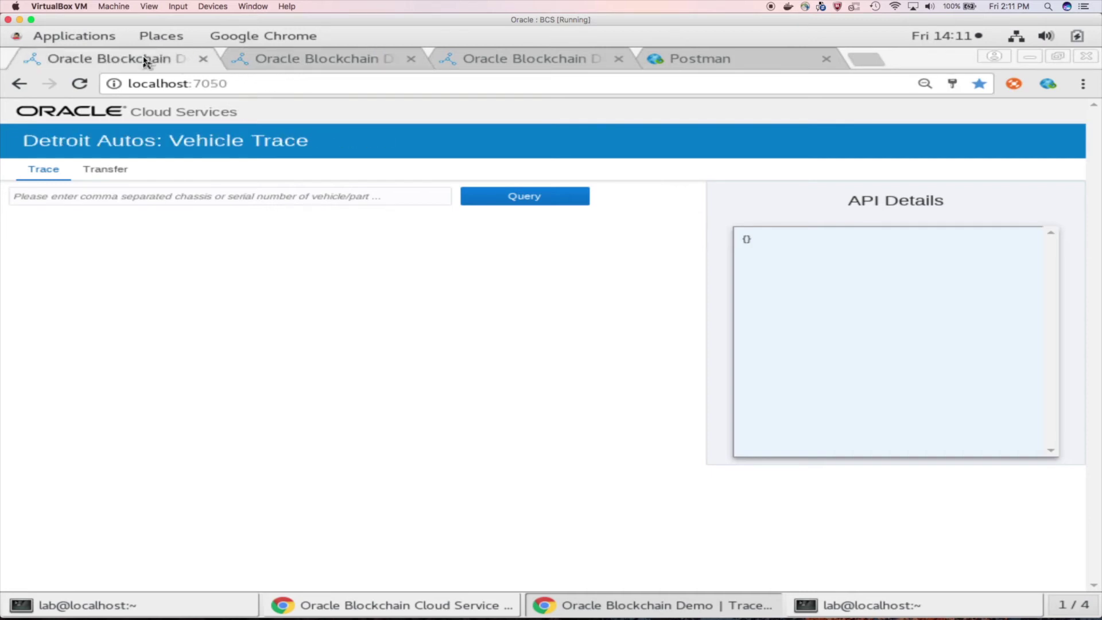
pyautogui.click(167, 197)
pyautogui.write('serial1234')
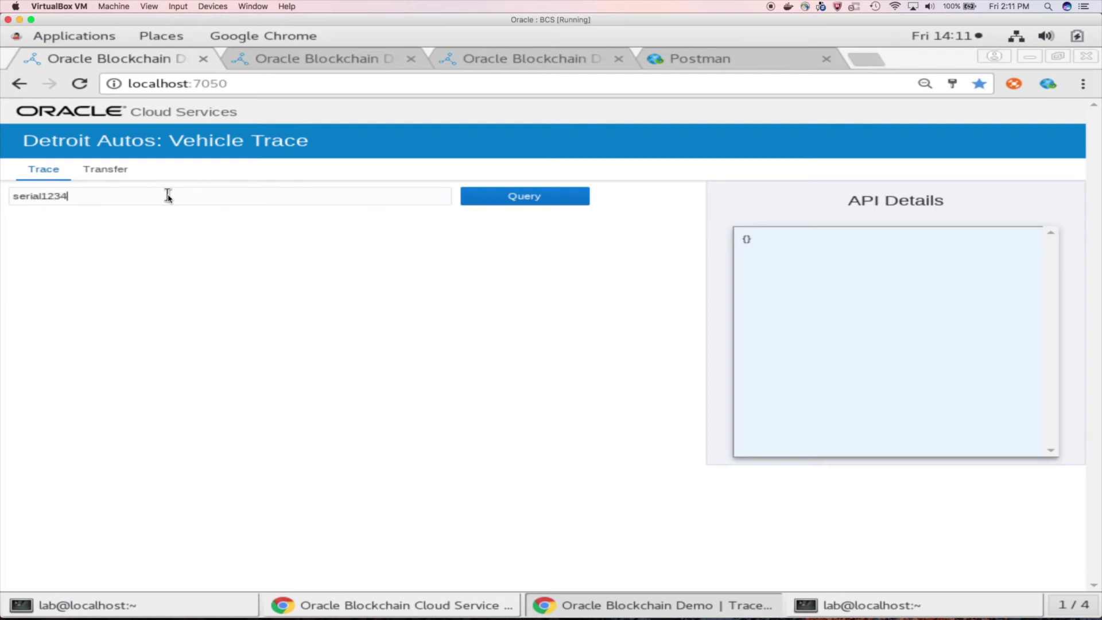
pyautogui.click(529, 199)
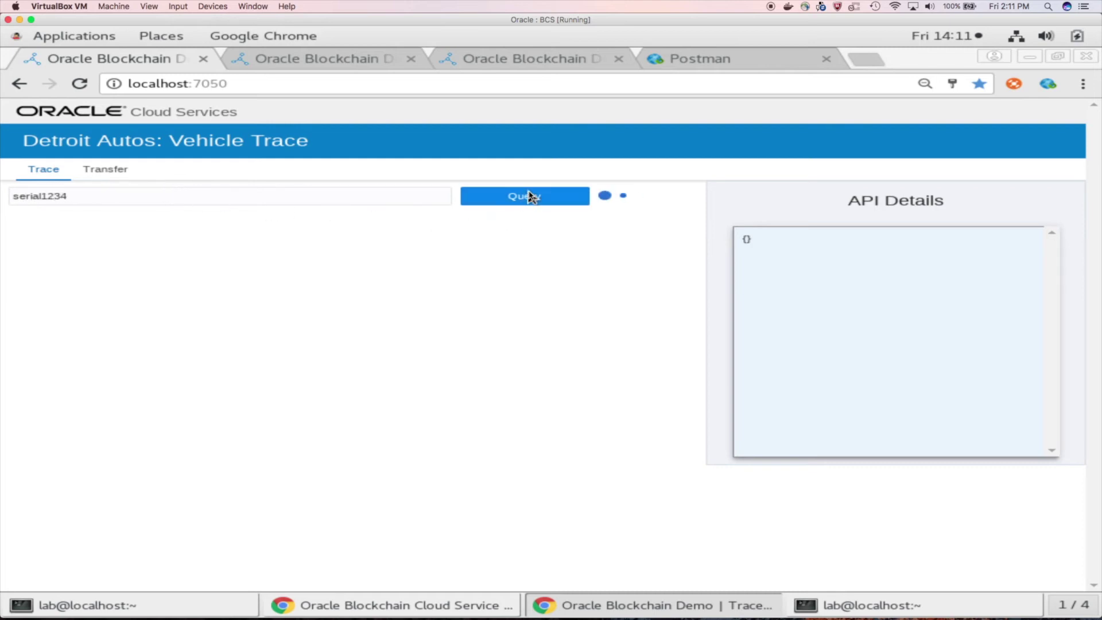
pyautogui.click(420, 279)
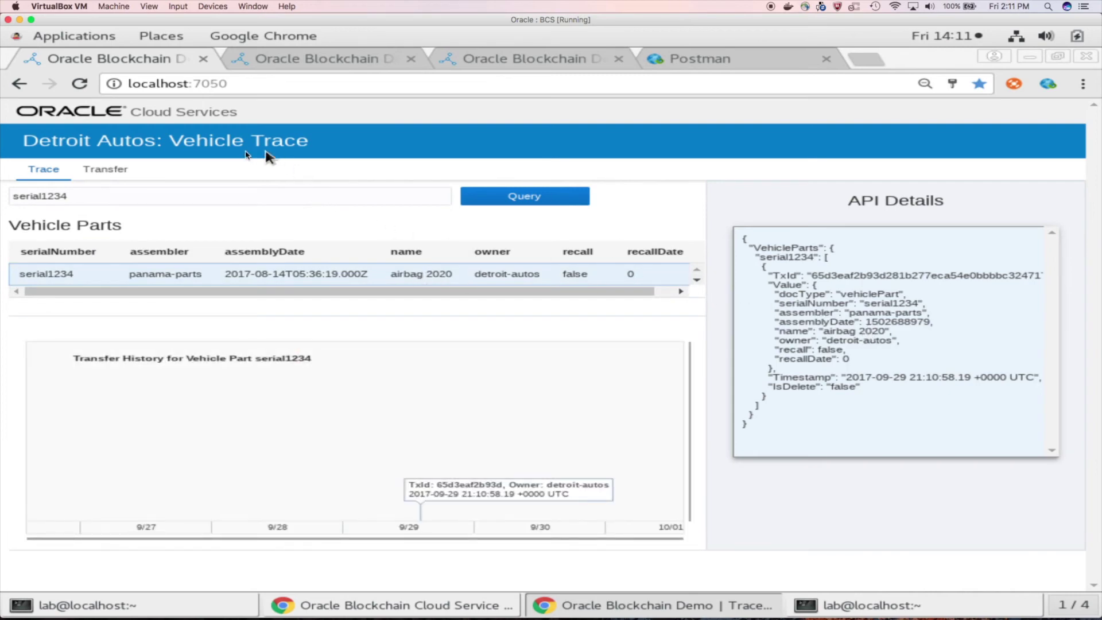
# Query serial1234 in Stevens's Dealership's vehicle trace and view the part's transfer history around 9/29 on the timeline
pyautogui.click(323, 70)
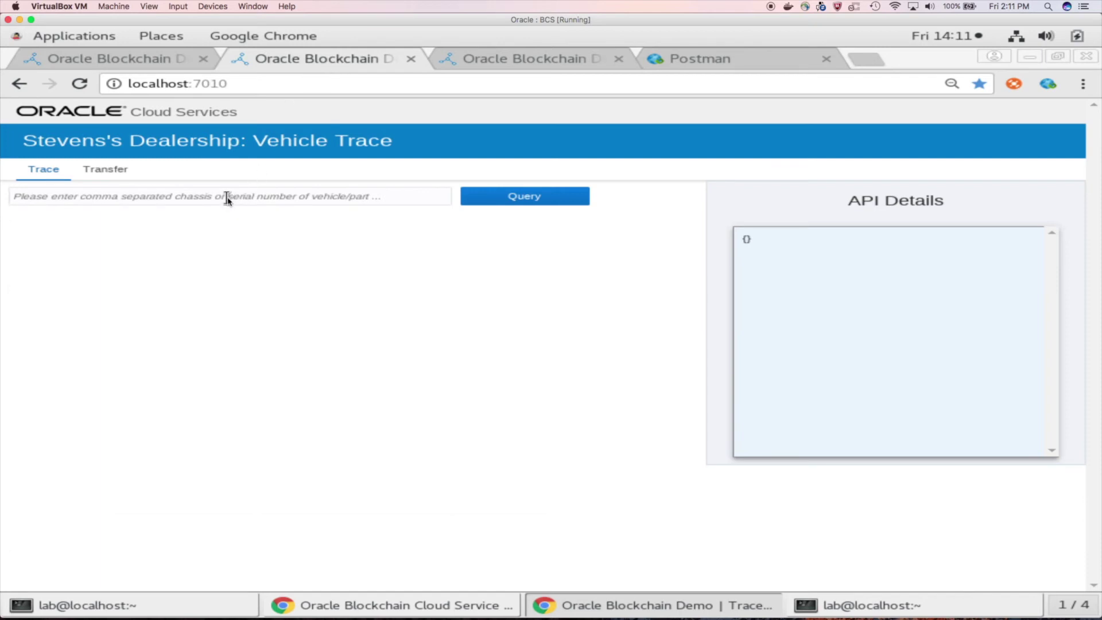
pyautogui.write('serial1234')
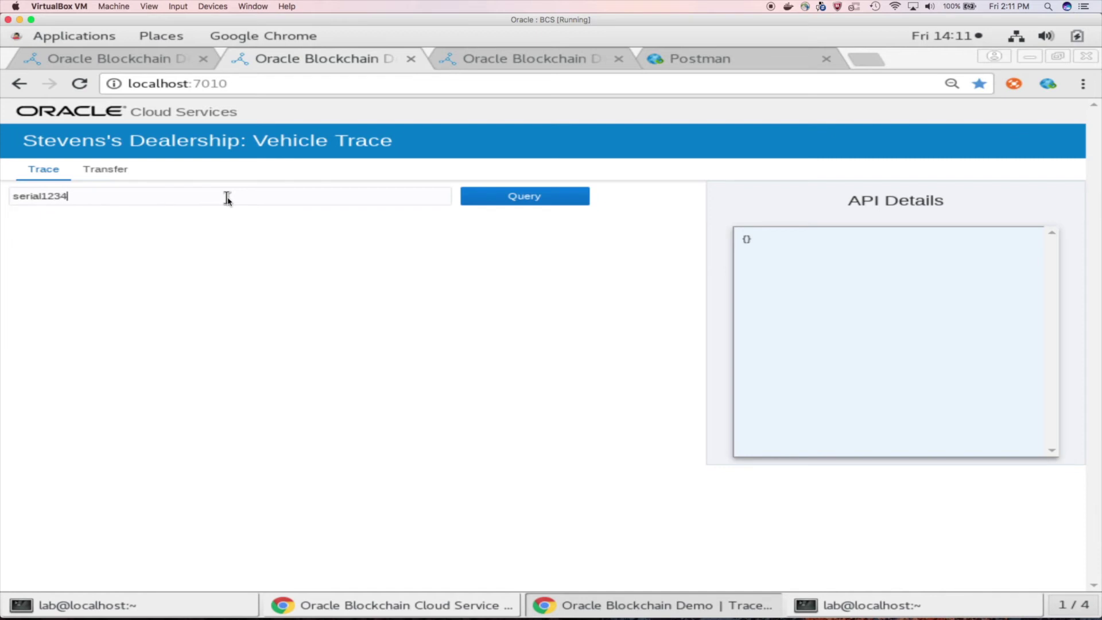
pyautogui.click(517, 198)
pyautogui.click(390, 278)
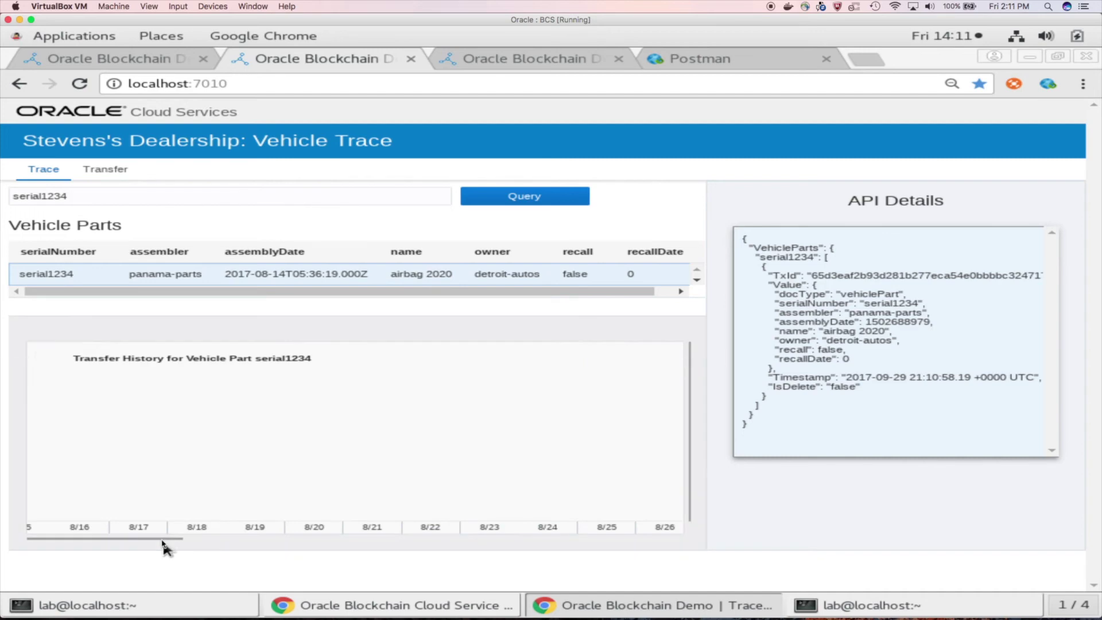
pyautogui.moveTo(165, 539); pyautogui.dragTo(197, 539)
pyautogui.moveTo(361, 540); pyautogui.dragTo(713, 545)
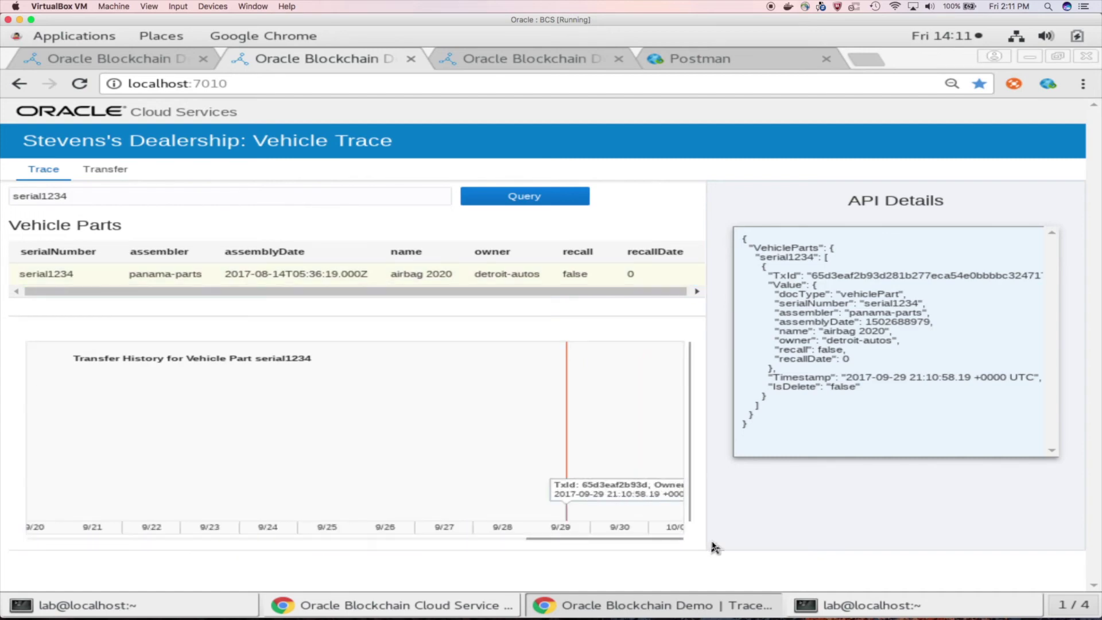
# Query serial1234 in Sam's Dealership's vehicle trace
pyautogui.click(466, 59)
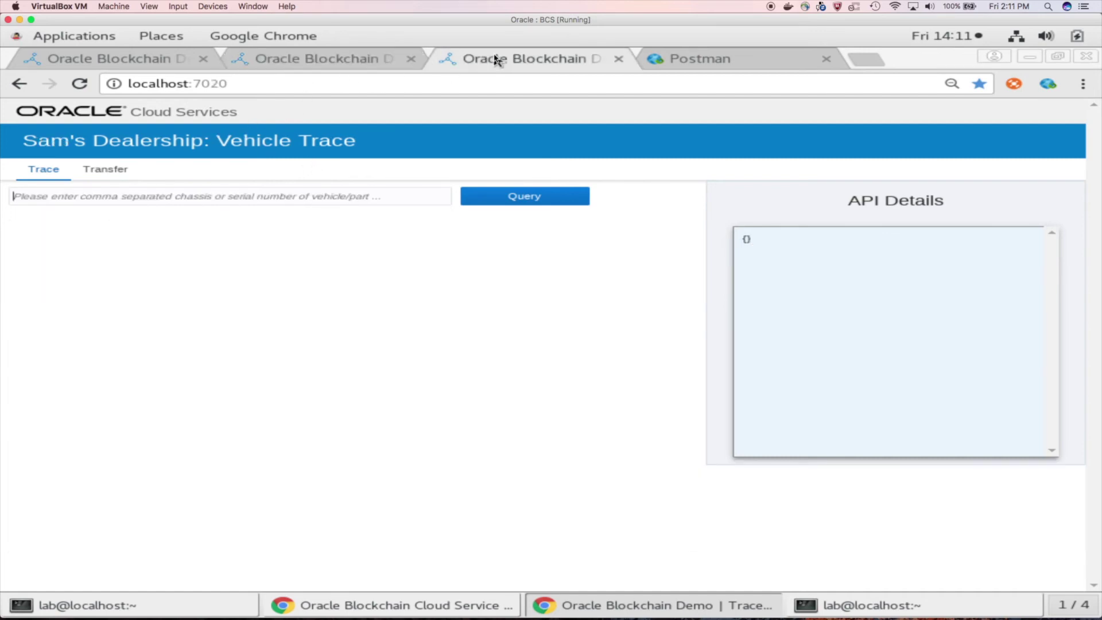
pyautogui.click(239, 199)
pyautogui.write('serial1234')
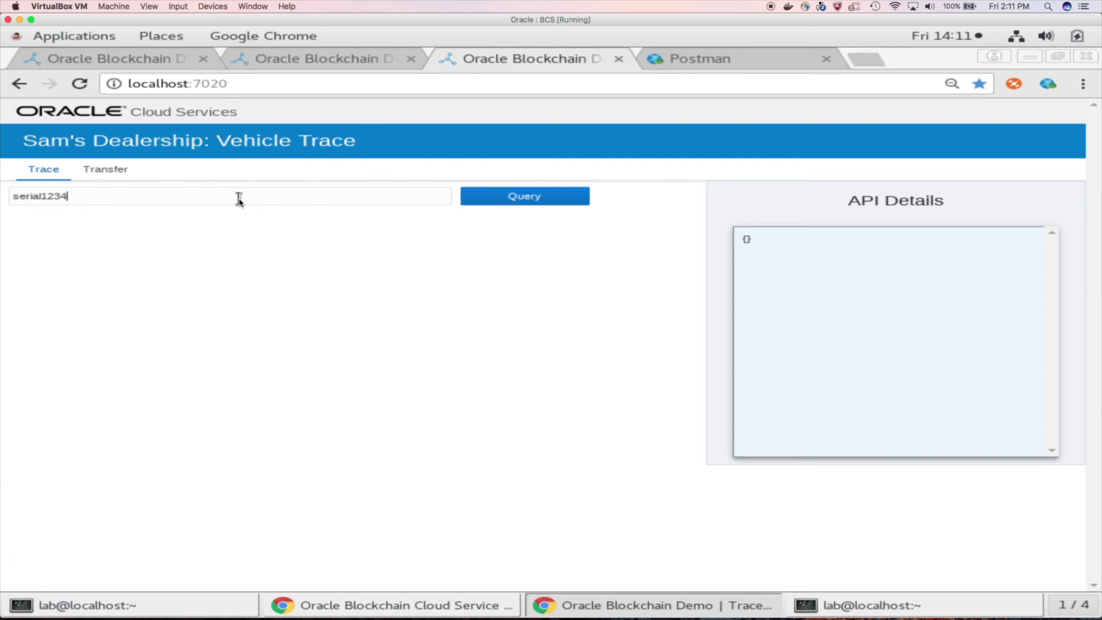
pyautogui.click(533, 201)
# Transfer vehicle part serial1234 from Detroit Autos to steves-dealership on the stevens-supply-chain channel
pyautogui.click(143, 64)
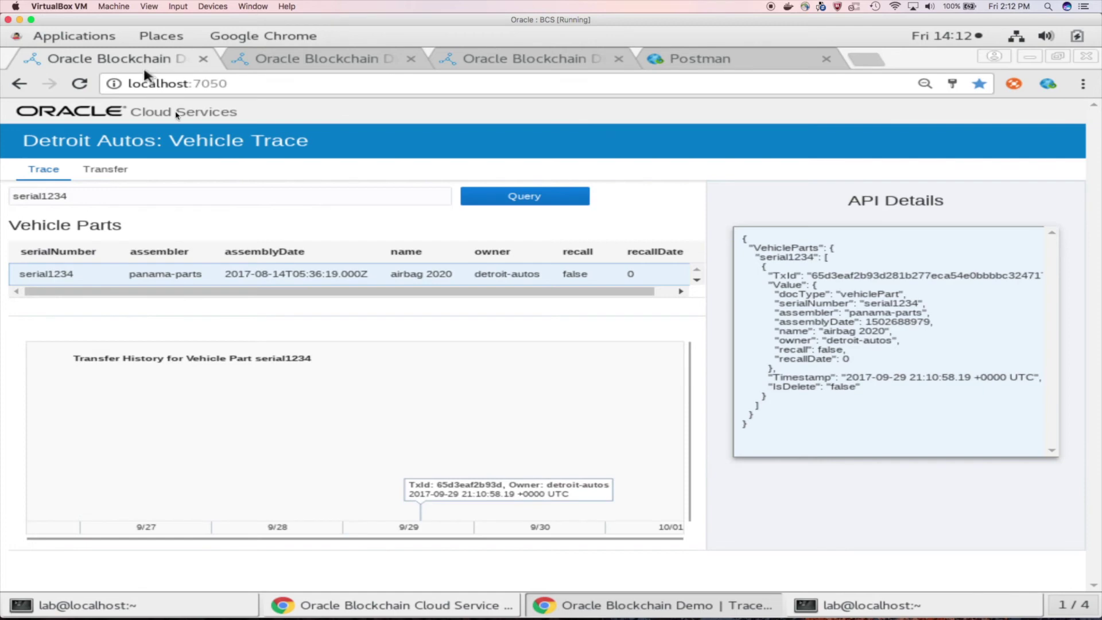
pyautogui.click(122, 172)
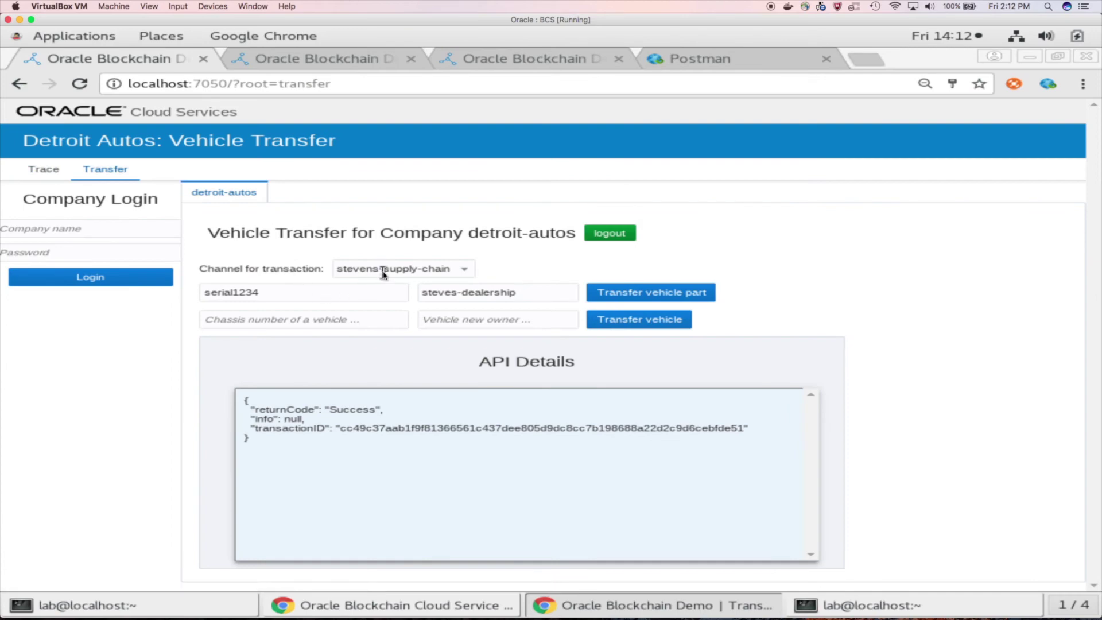
pyautogui.click(383, 275)
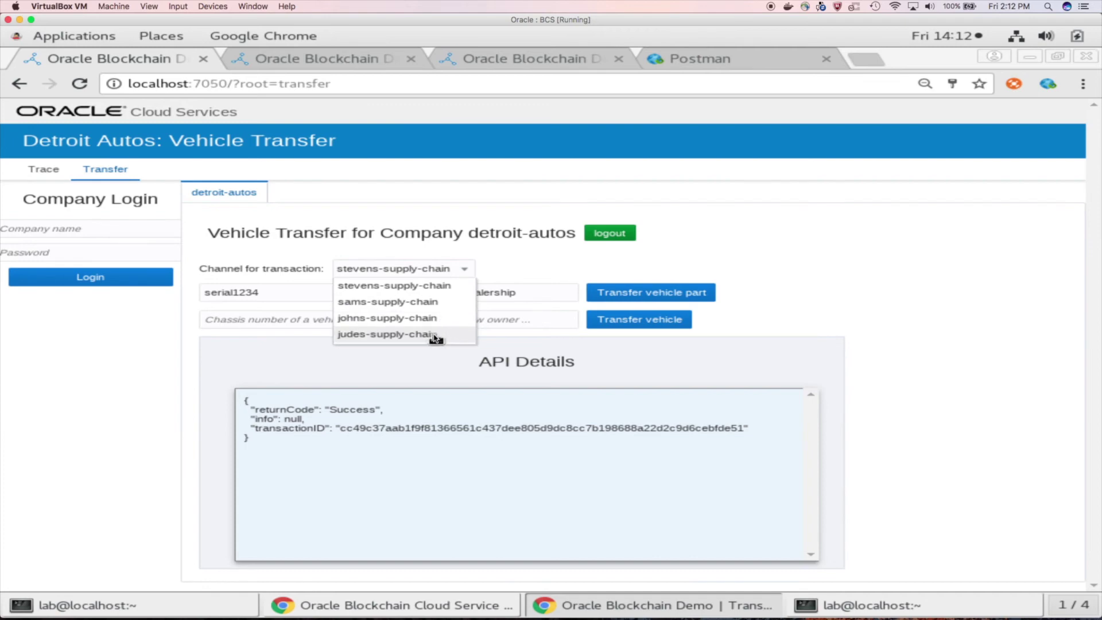
pyautogui.click(434, 286)
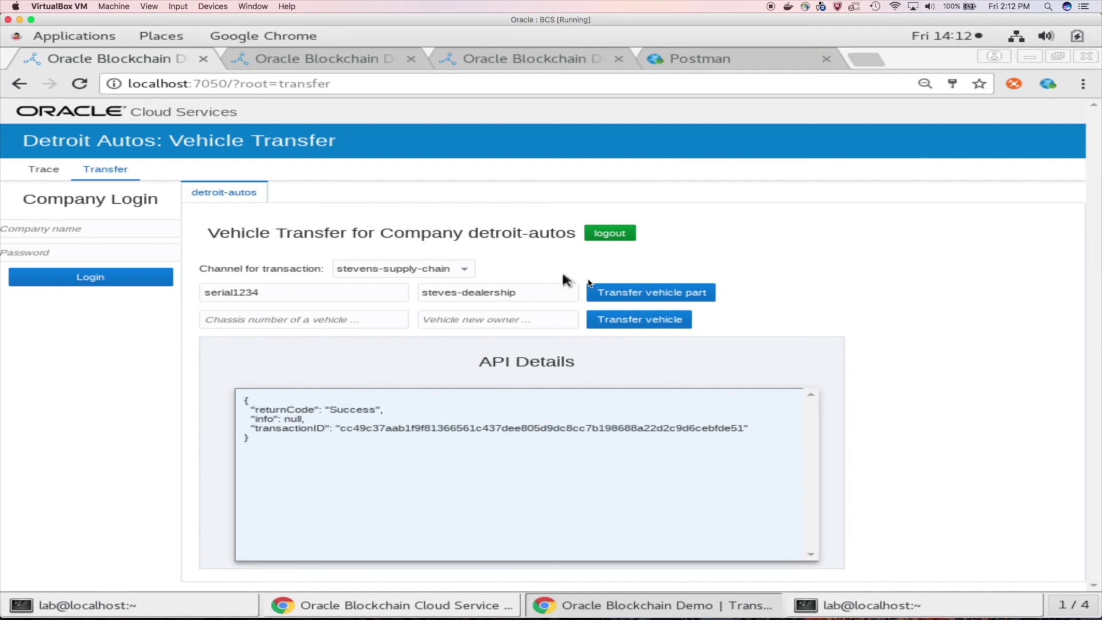
pyautogui.click(635, 300)
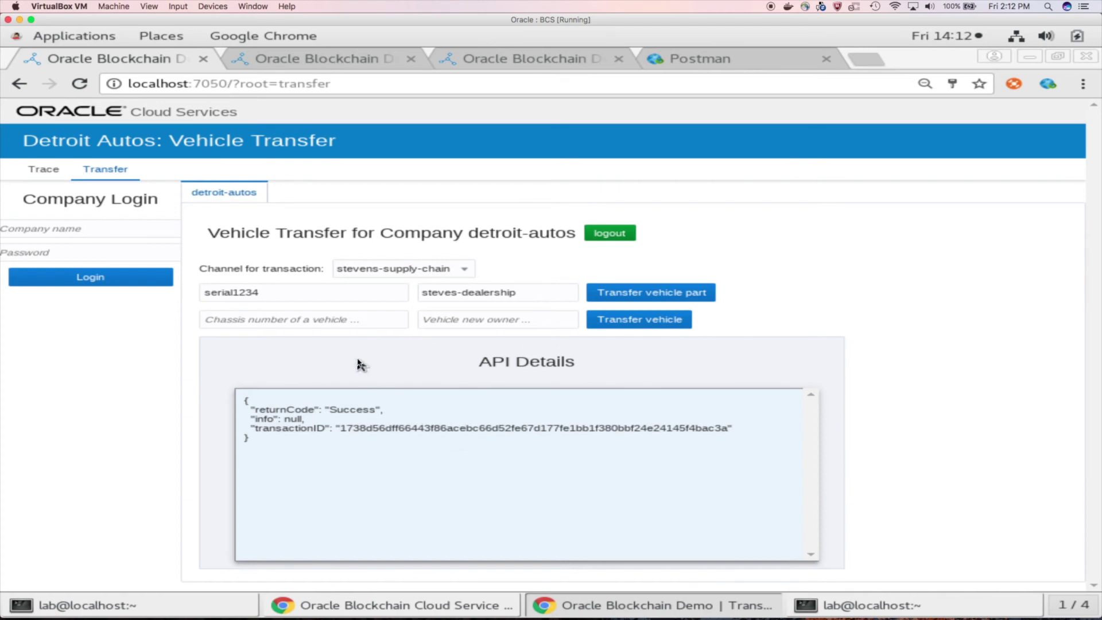
# Query serial1234 again in the Detroit Autos vehicle trace and view the details of both transactions in its transfer history
pyautogui.click(45, 170)
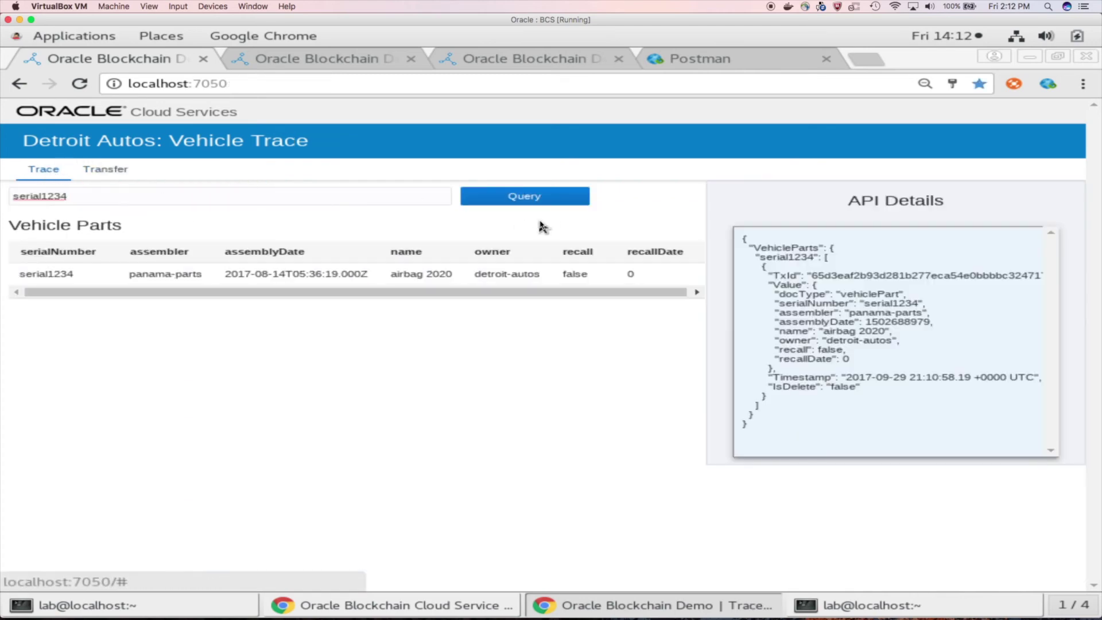
pyautogui.click(508, 202)
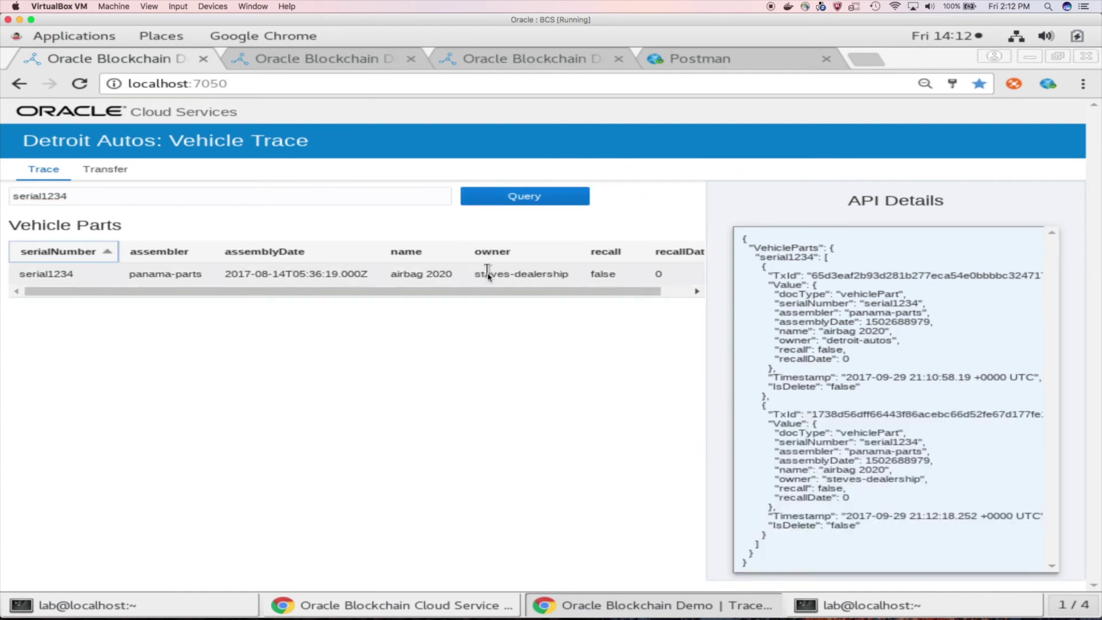
pyautogui.click(487, 275)
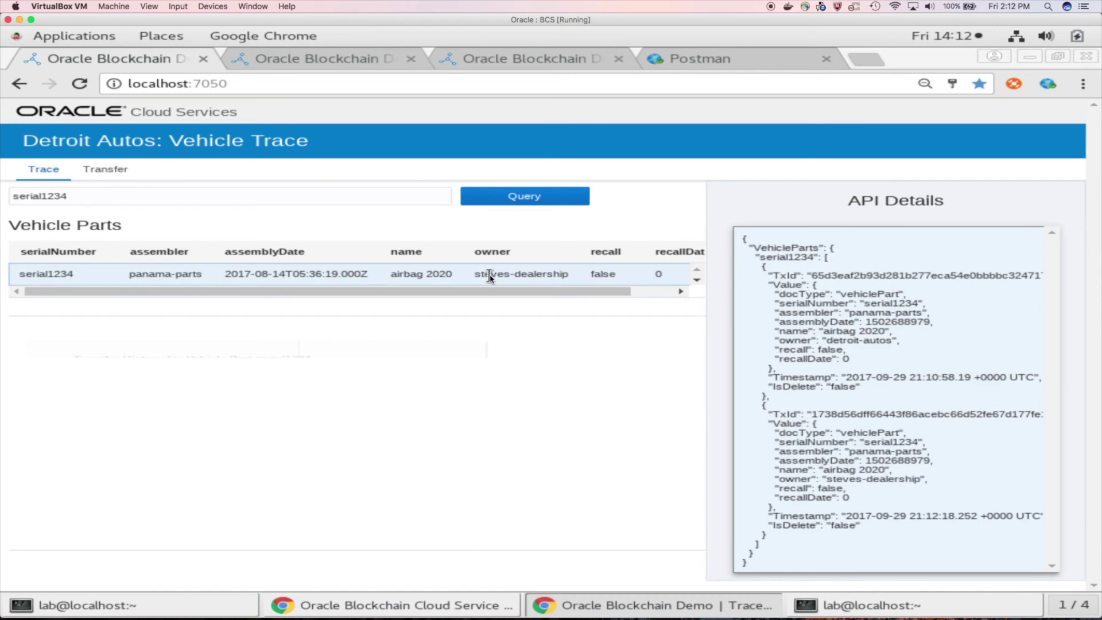
pyautogui.click(507, 497)
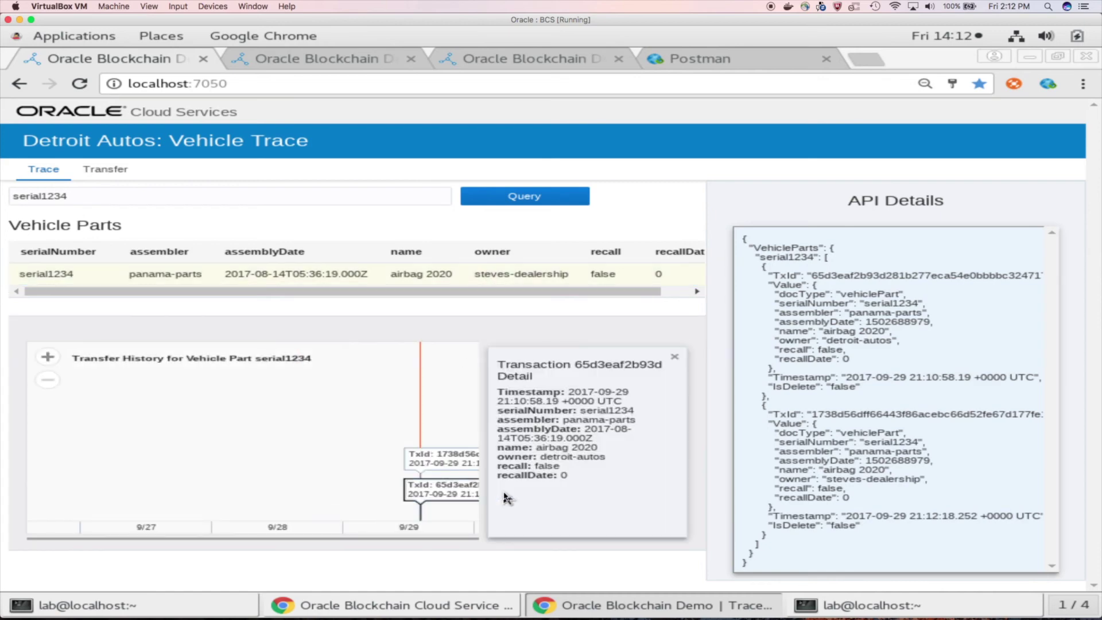
pyautogui.click(435, 464)
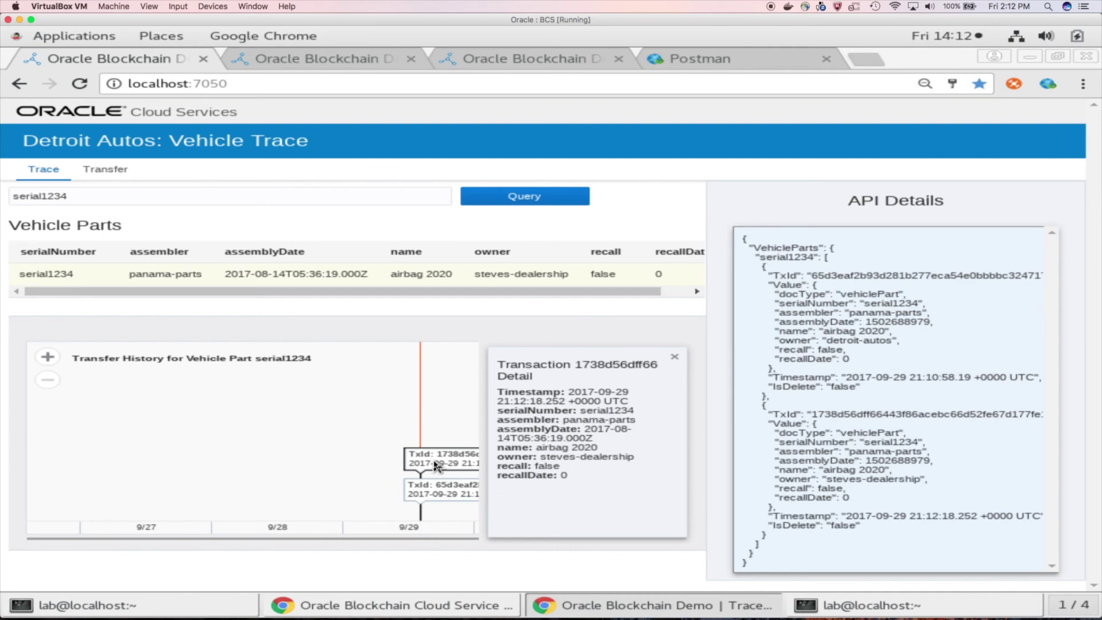
# Query serial1234 again in Stevens's Dealership's vehicle trace, inspect the earlier 9/29 transaction's details in the transfer history, and close them
pyautogui.click(301, 62)
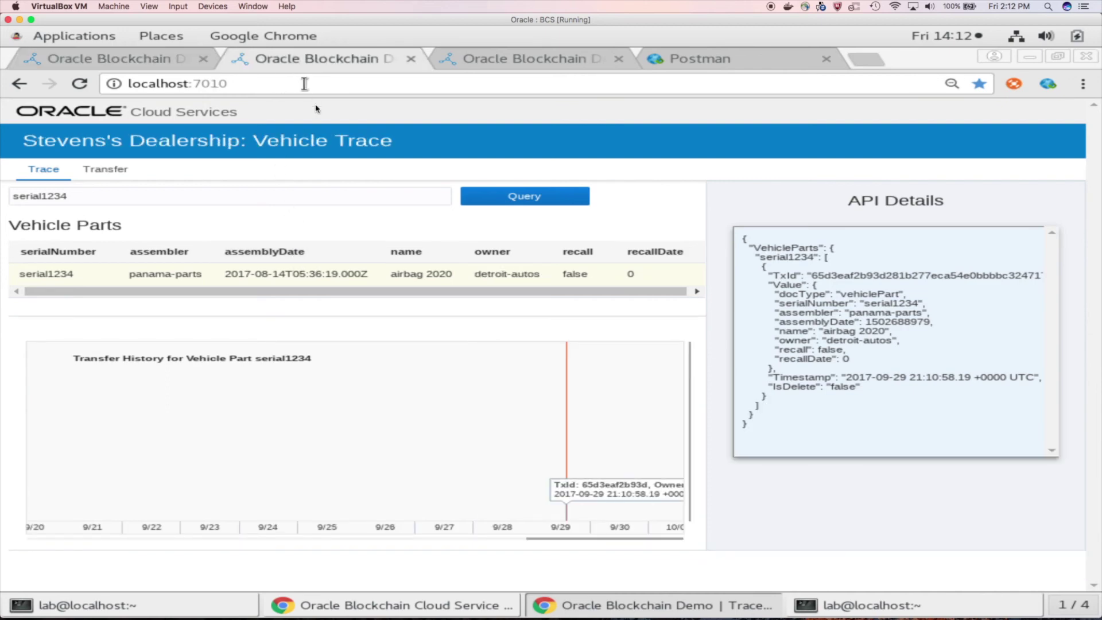
pyautogui.click(492, 198)
pyautogui.click(362, 280)
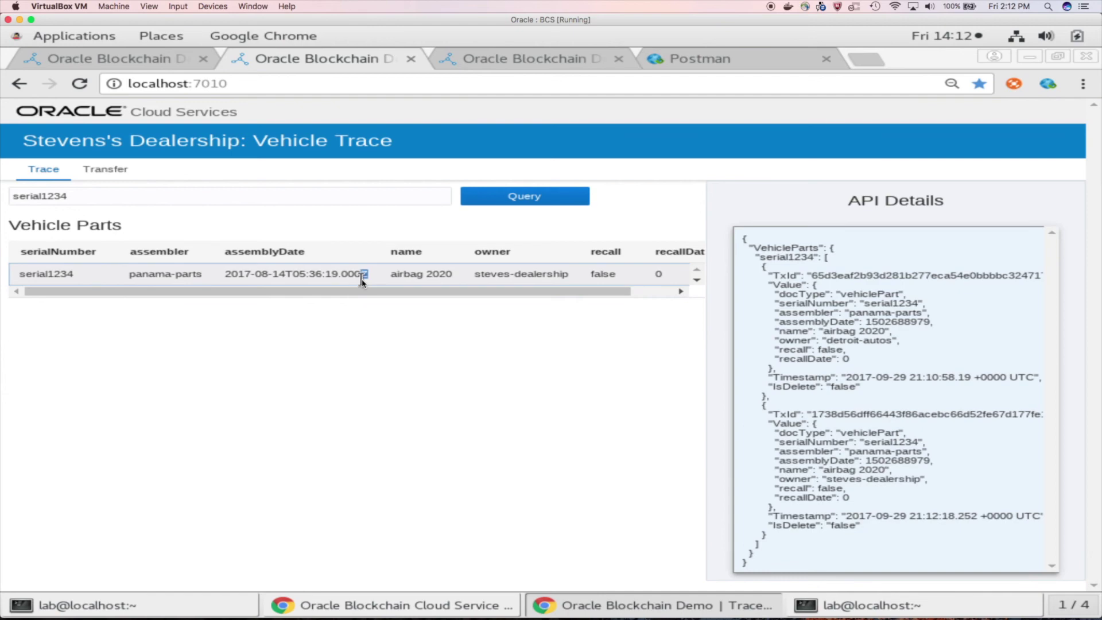
pyautogui.moveTo(173, 541); pyautogui.dragTo(696, 536)
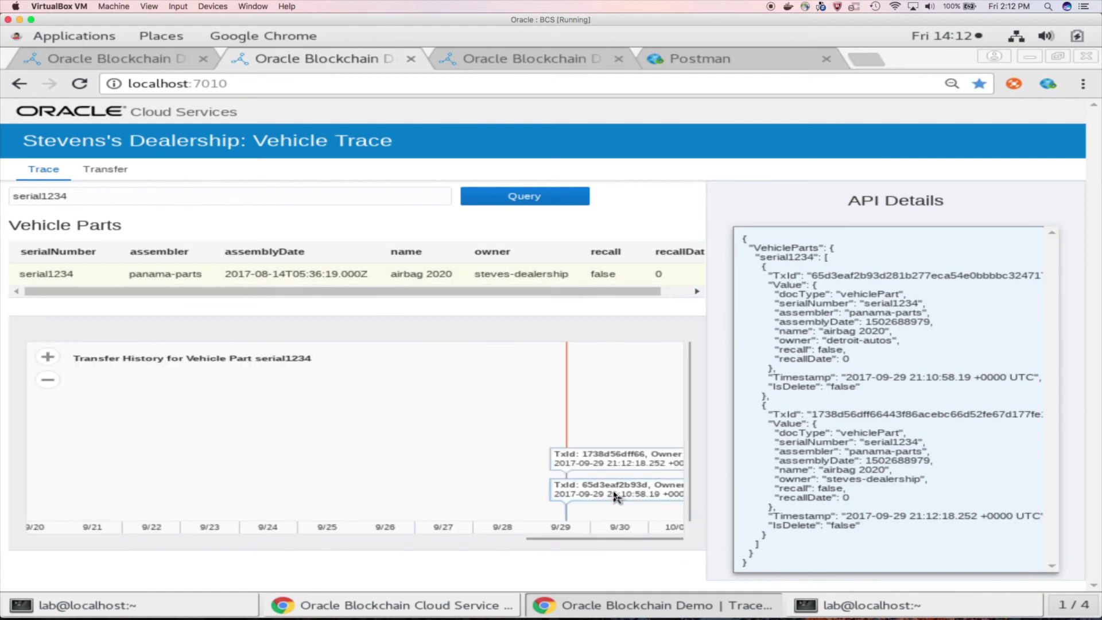
pyautogui.click(615, 496)
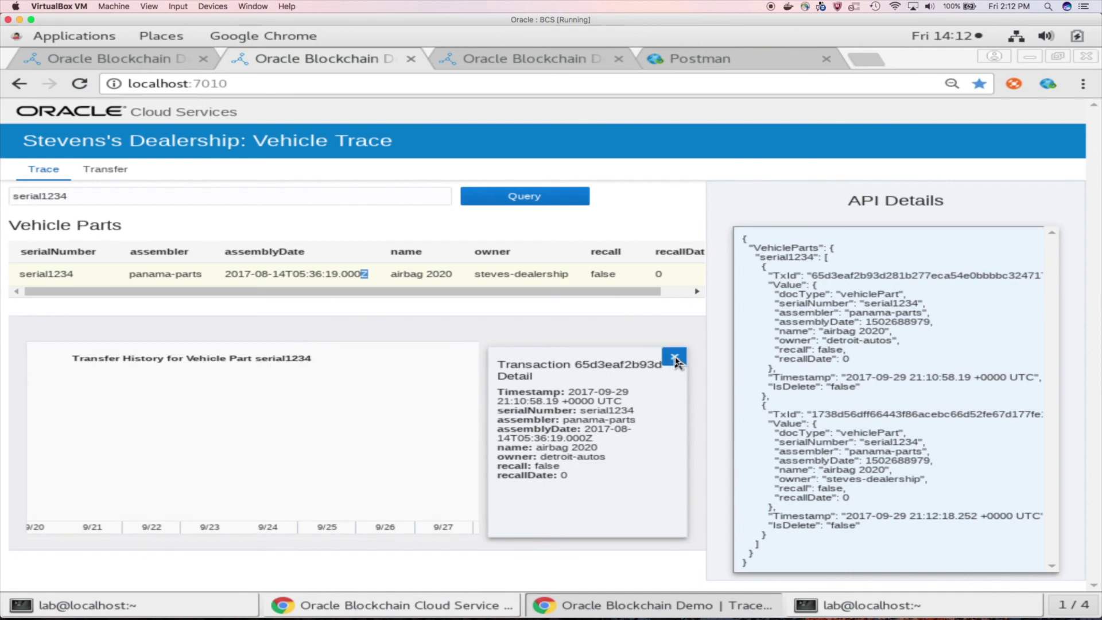
pyautogui.click(676, 362)
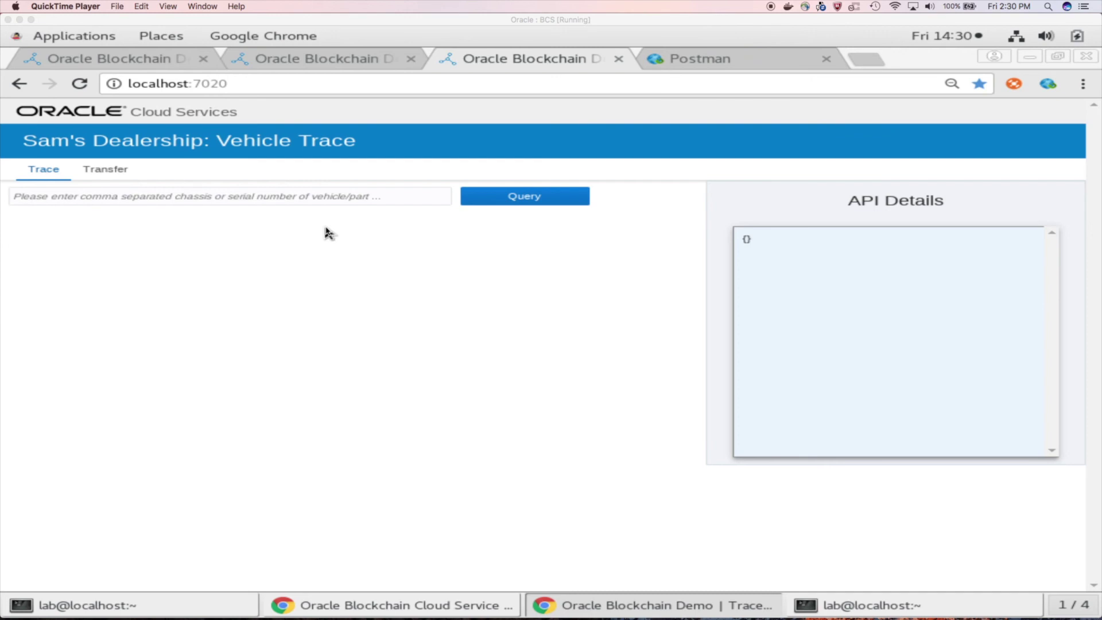
# Query abg1239 in Sam's Dealership's vehicle trace and view the details of its sams-dealership transaction on the transfer timeline
pyautogui.click(325, 231)
pyautogui.click(330, 199)
pyautogui.write('abg1239')
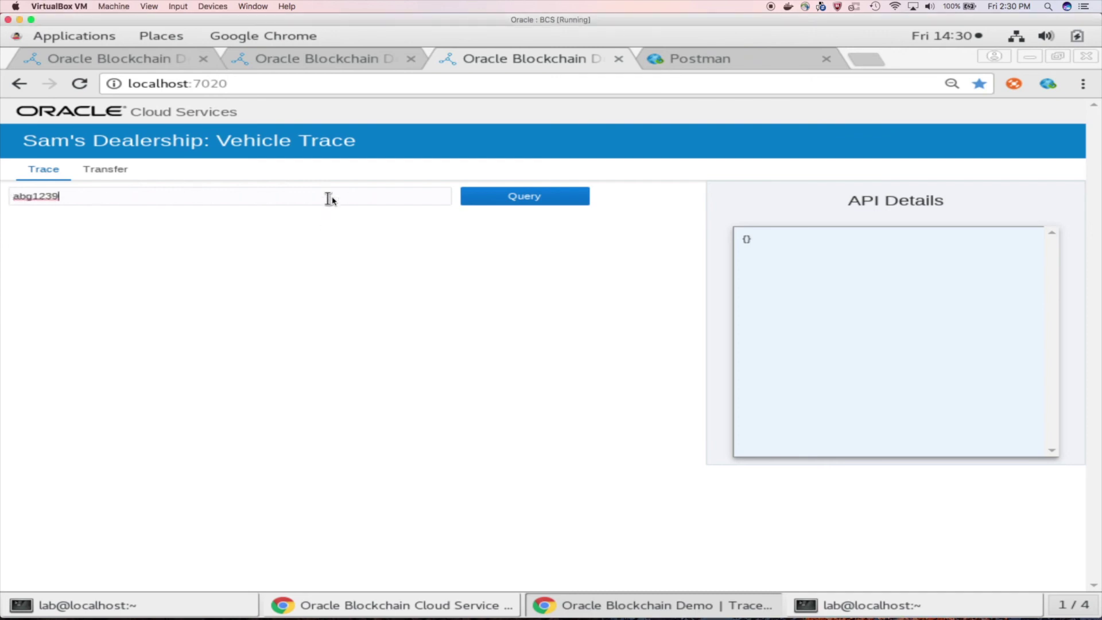
pyautogui.click(503, 198)
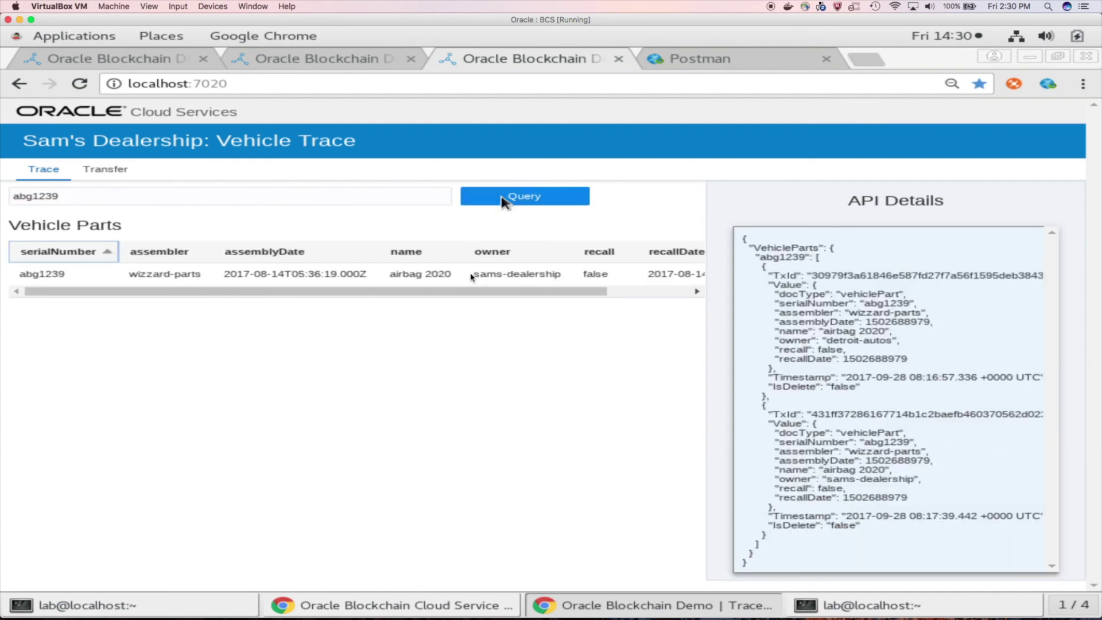
pyautogui.click(471, 275)
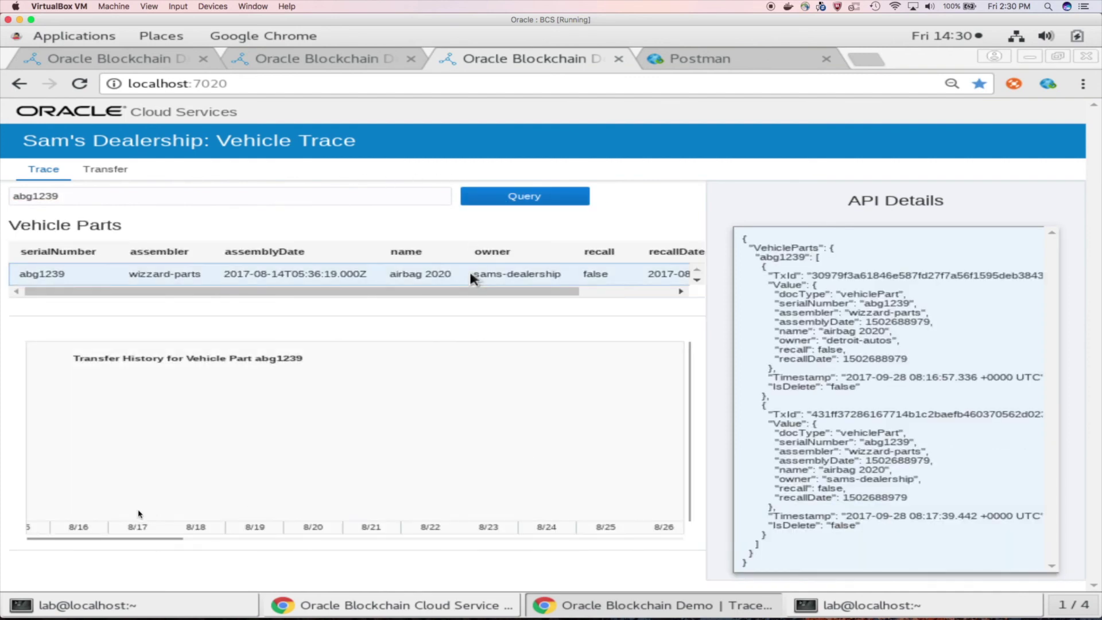
pyautogui.moveTo(169, 539); pyautogui.dragTo(680, 553)
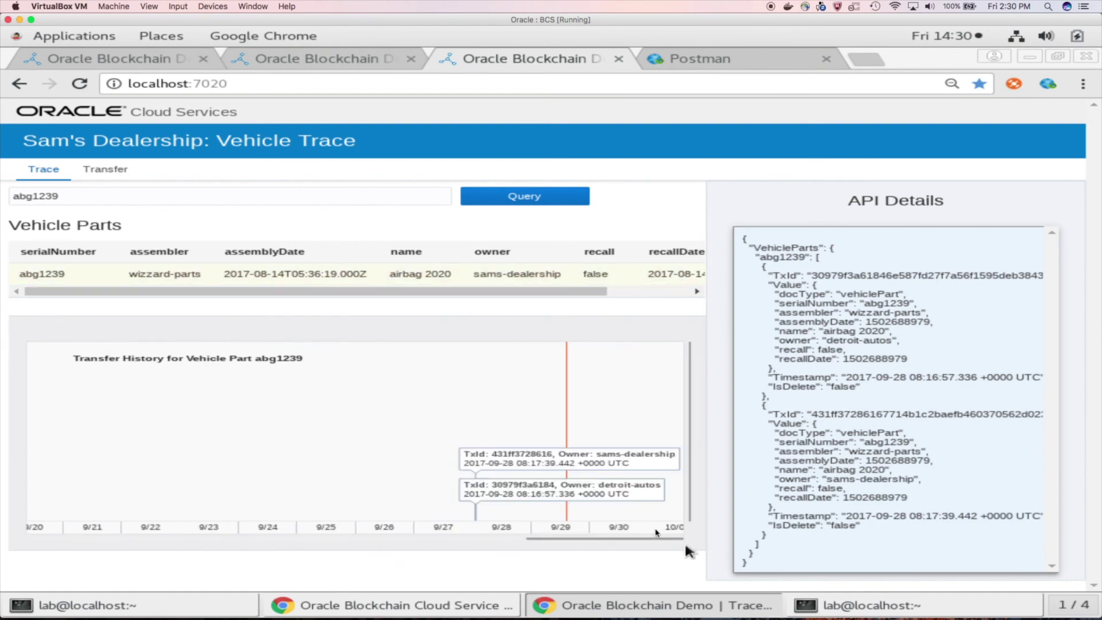
pyautogui.click(526, 458)
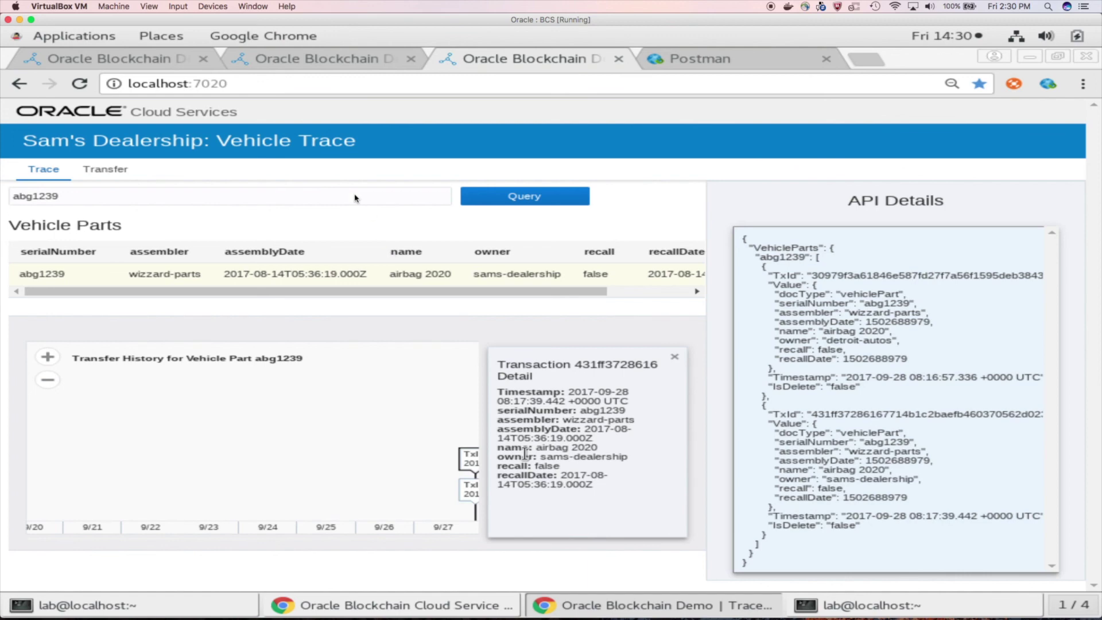
# Query serial1234, abg1239 together in the Detroit Autos vehicle trace and view each part's transfer history
pyautogui.click(126, 62)
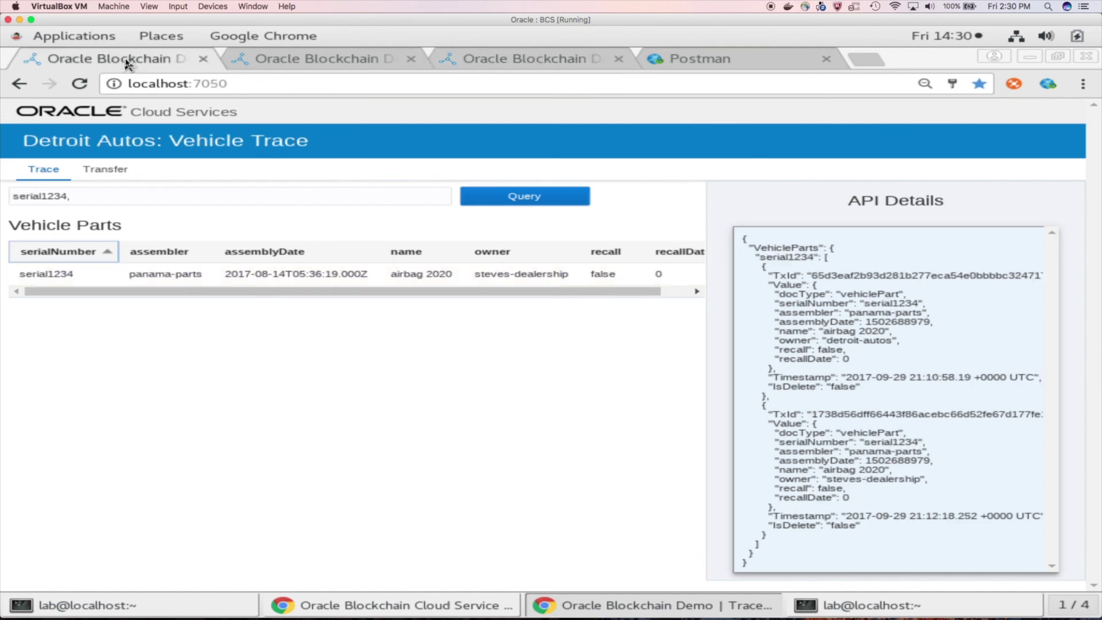
pyautogui.click(135, 196)
pyautogui.write(', abg1239')
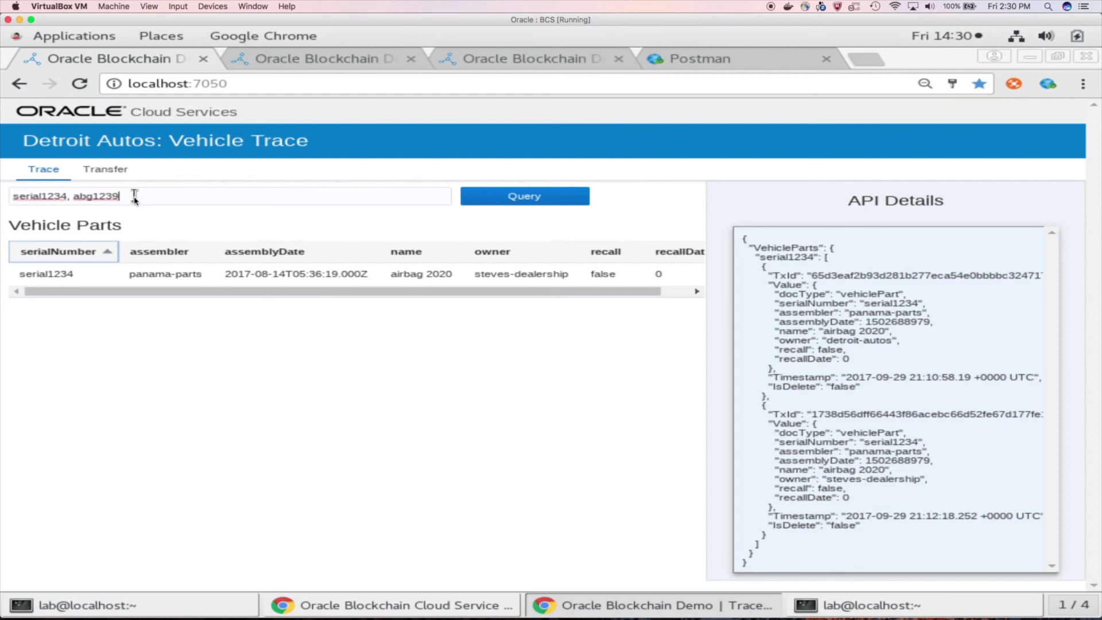
pyautogui.click(524, 196)
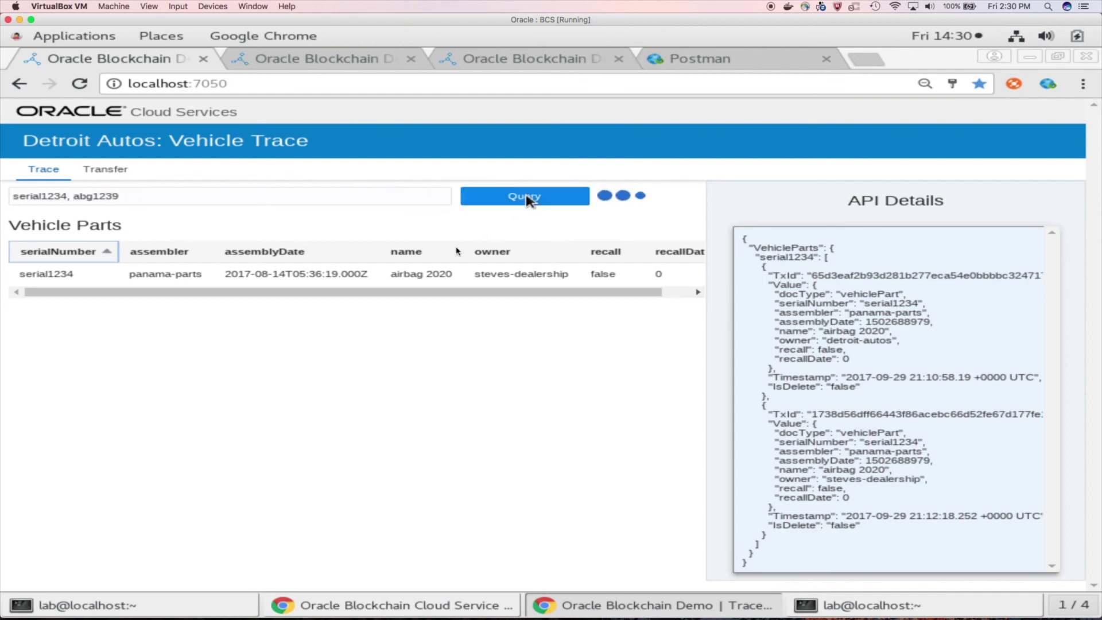
pyautogui.click(383, 279)
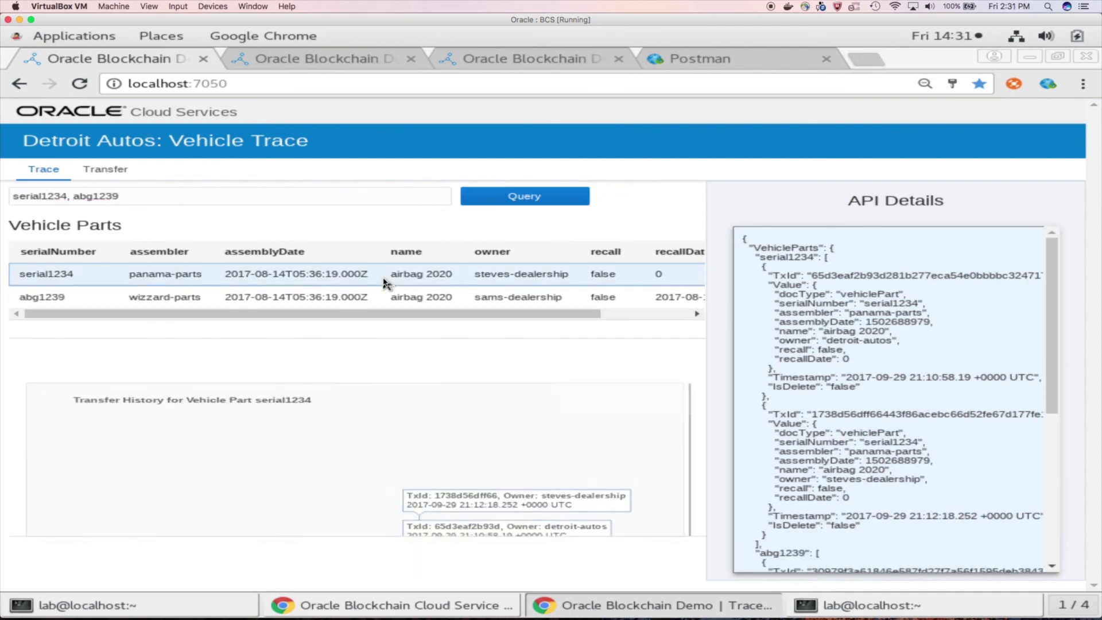
pyautogui.click(411, 298)
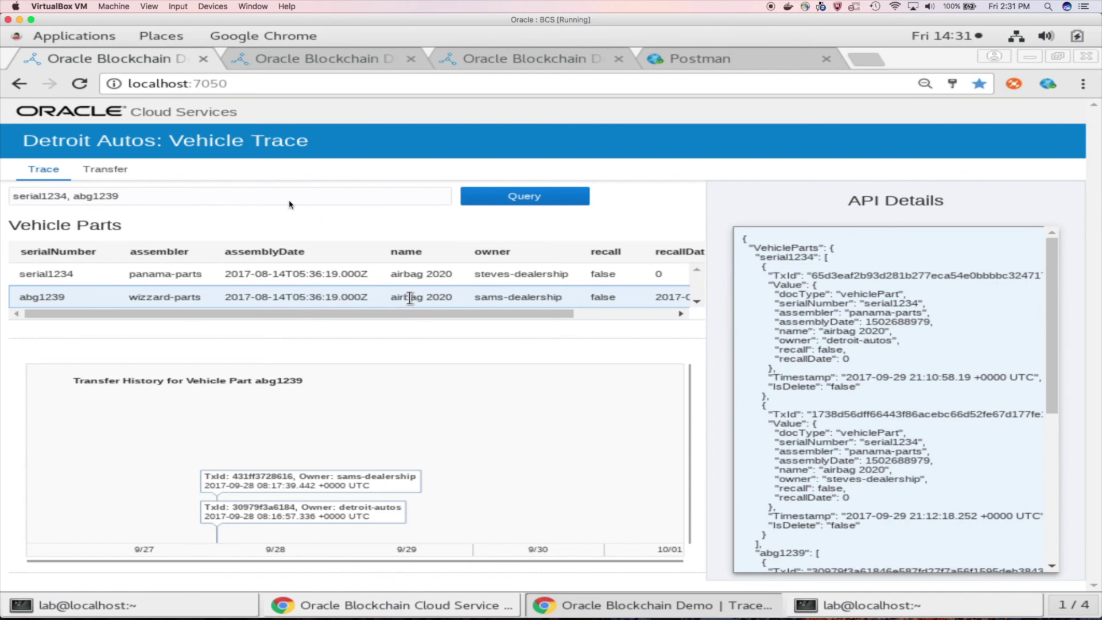
# Query serial1234, abg1239 in Stevens's Dealership's vehicle trace and display the transfer history of serial1234
pyautogui.click(308, 61)
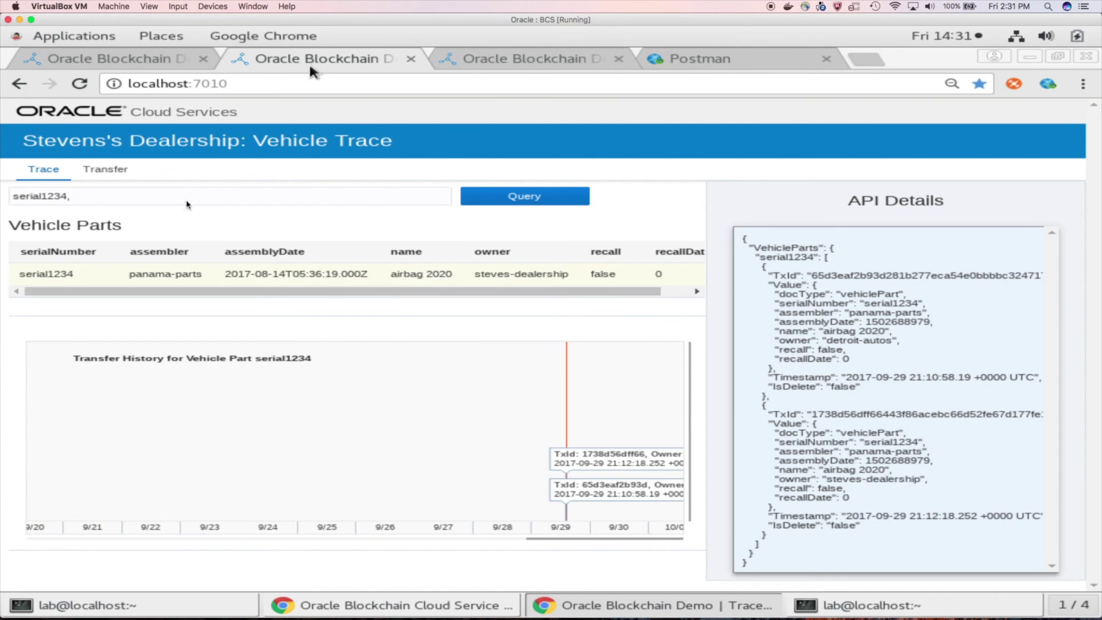
pyautogui.write('abg1239')
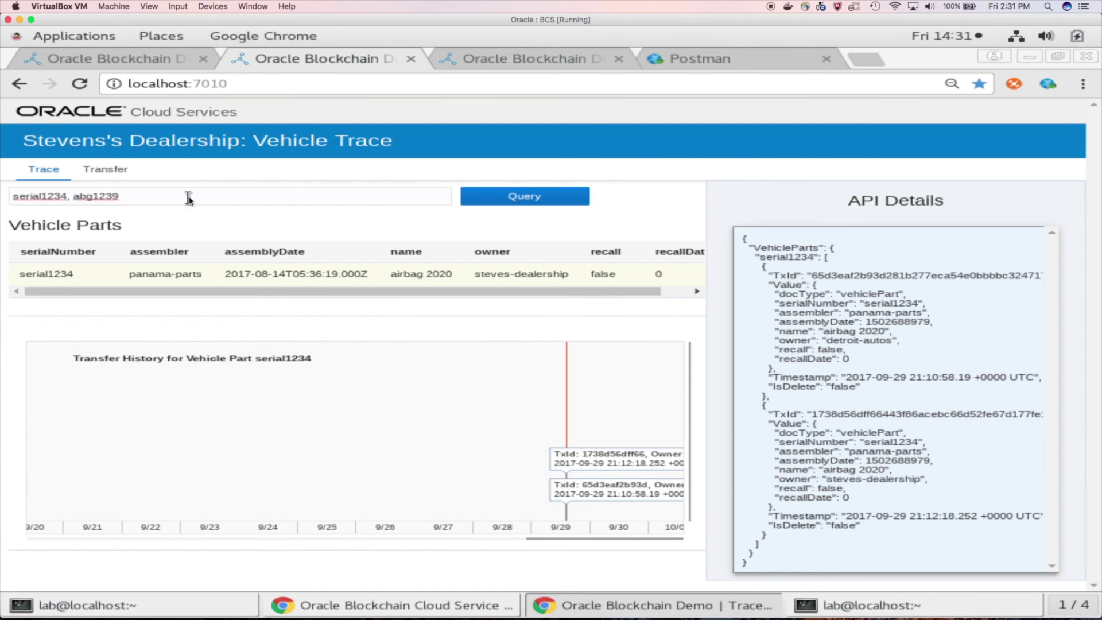
pyautogui.click(523, 199)
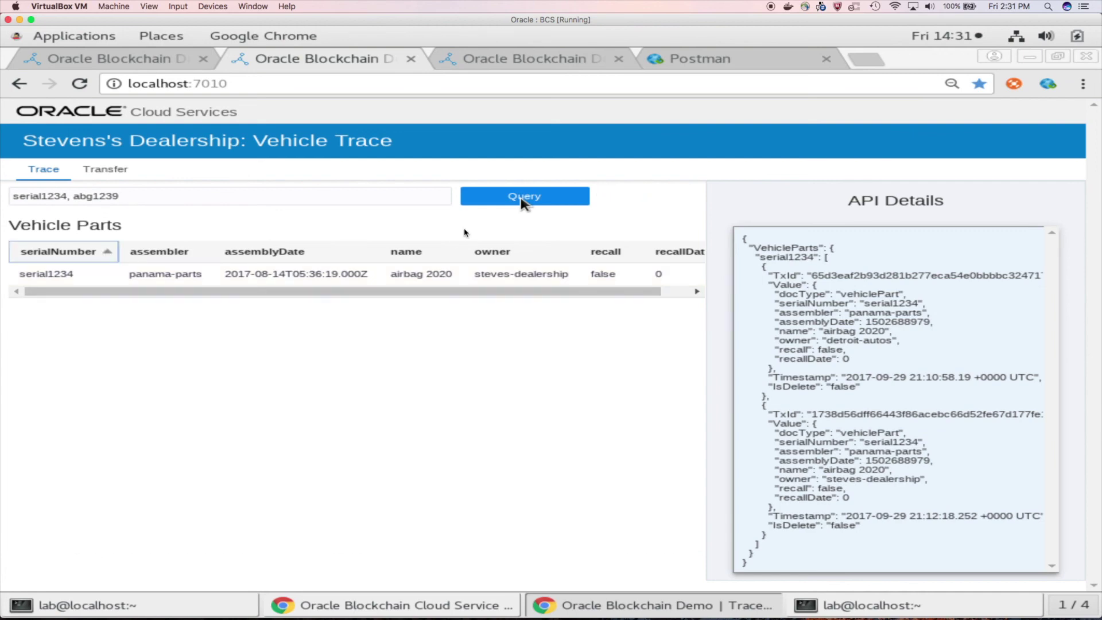
pyautogui.click(394, 279)
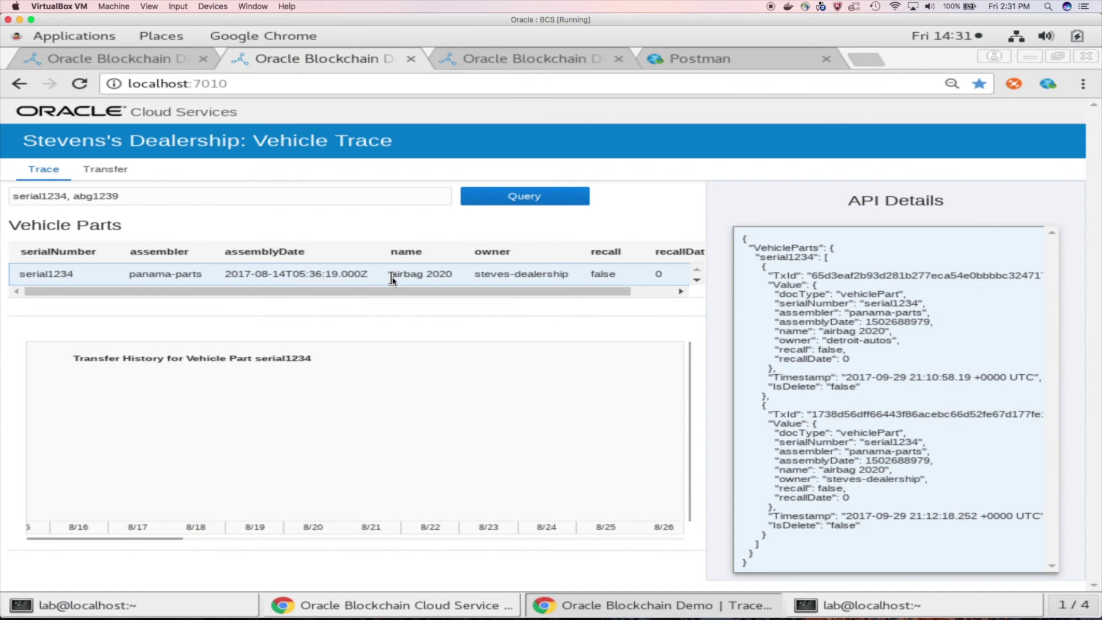